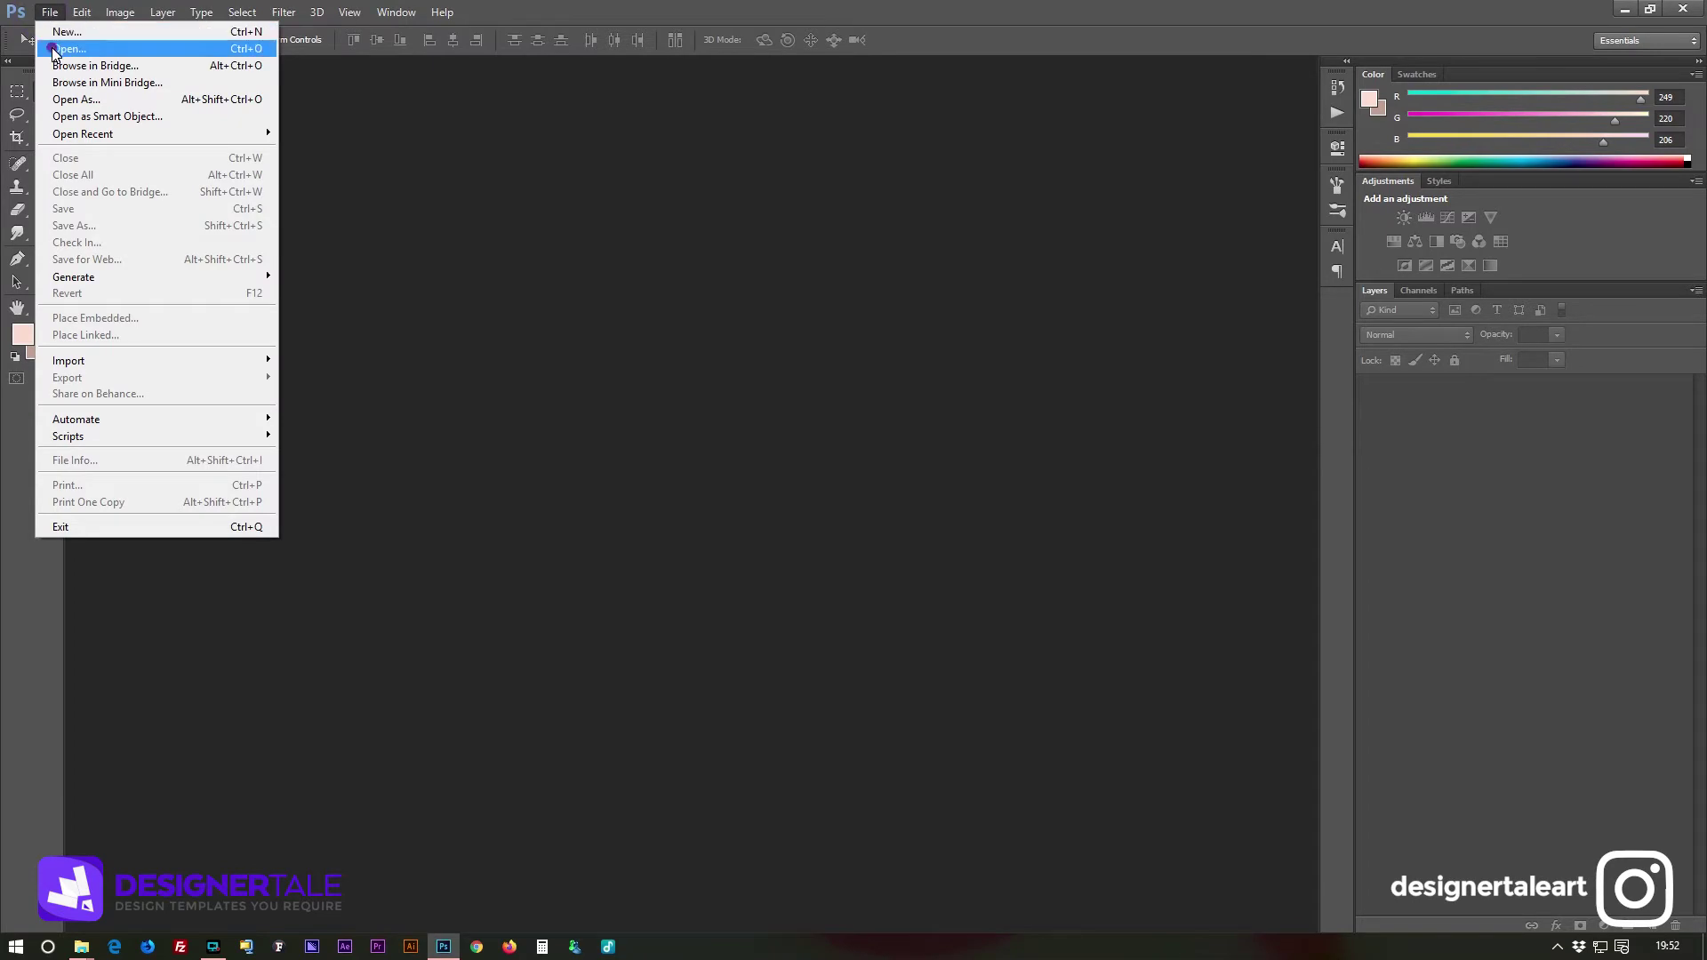
# Open leather-bind-journal-cover-mockup.psd from the leather-bind-journal-cover-mockup-000266 folder on the Desktop
pyautogui.moveTo(184, 422); pyautogui.dragTo(180, 106)
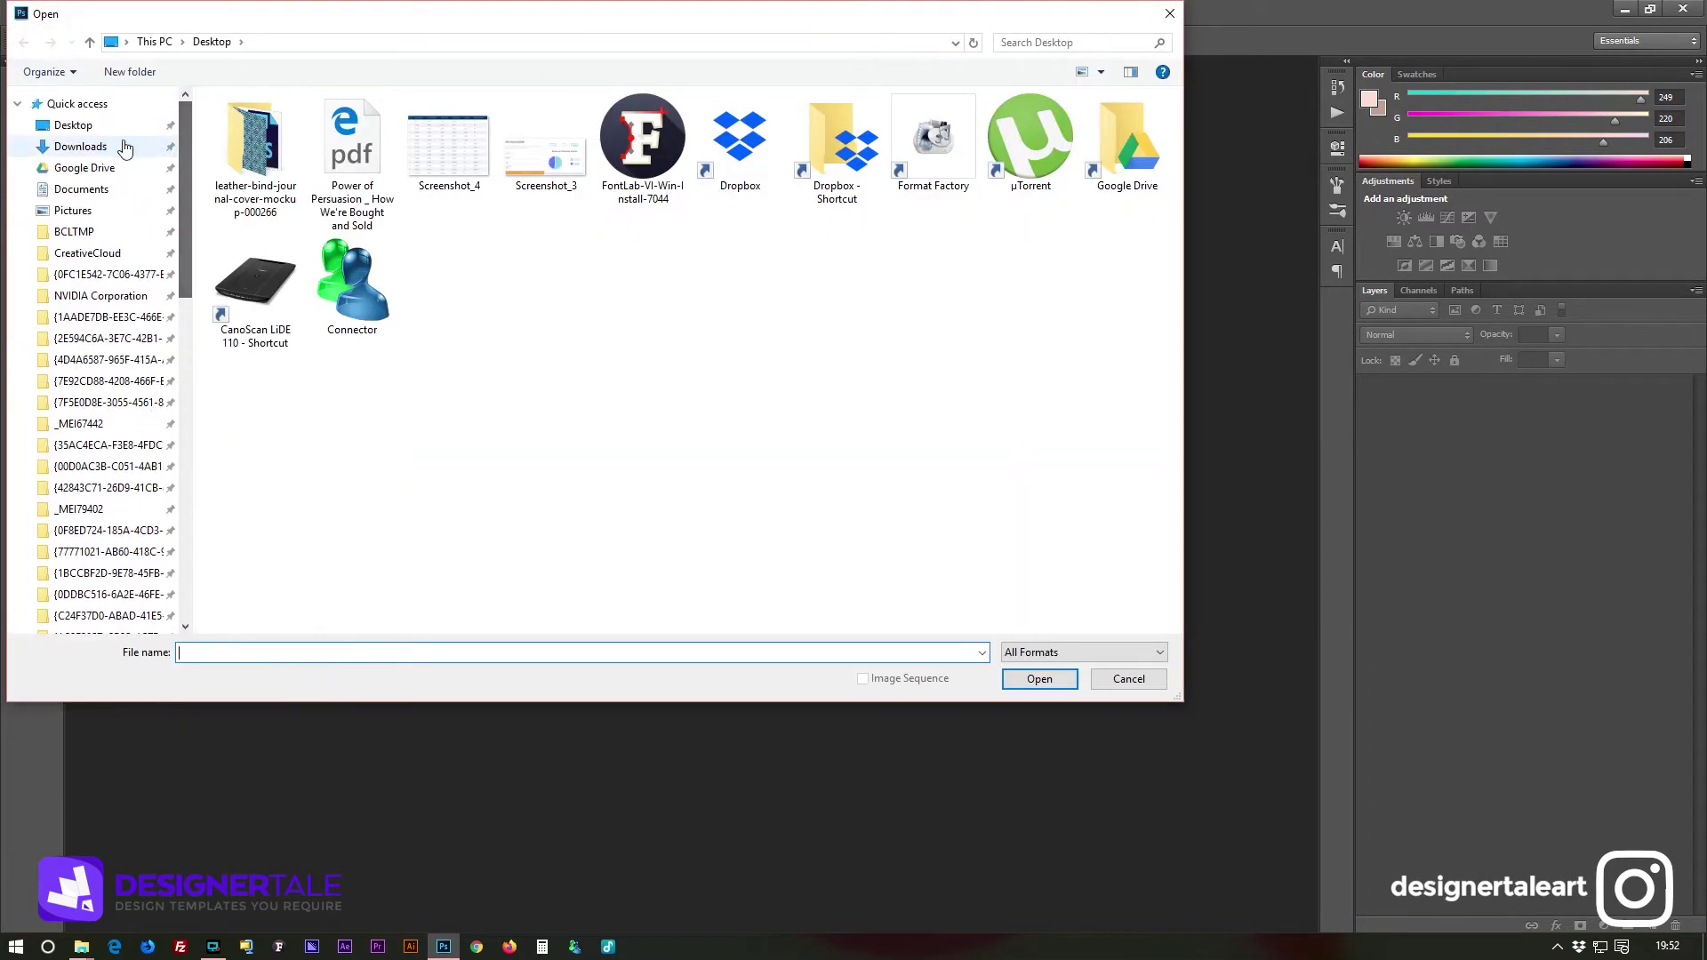
pyautogui.click(255, 155)
pyautogui.click(1039, 678)
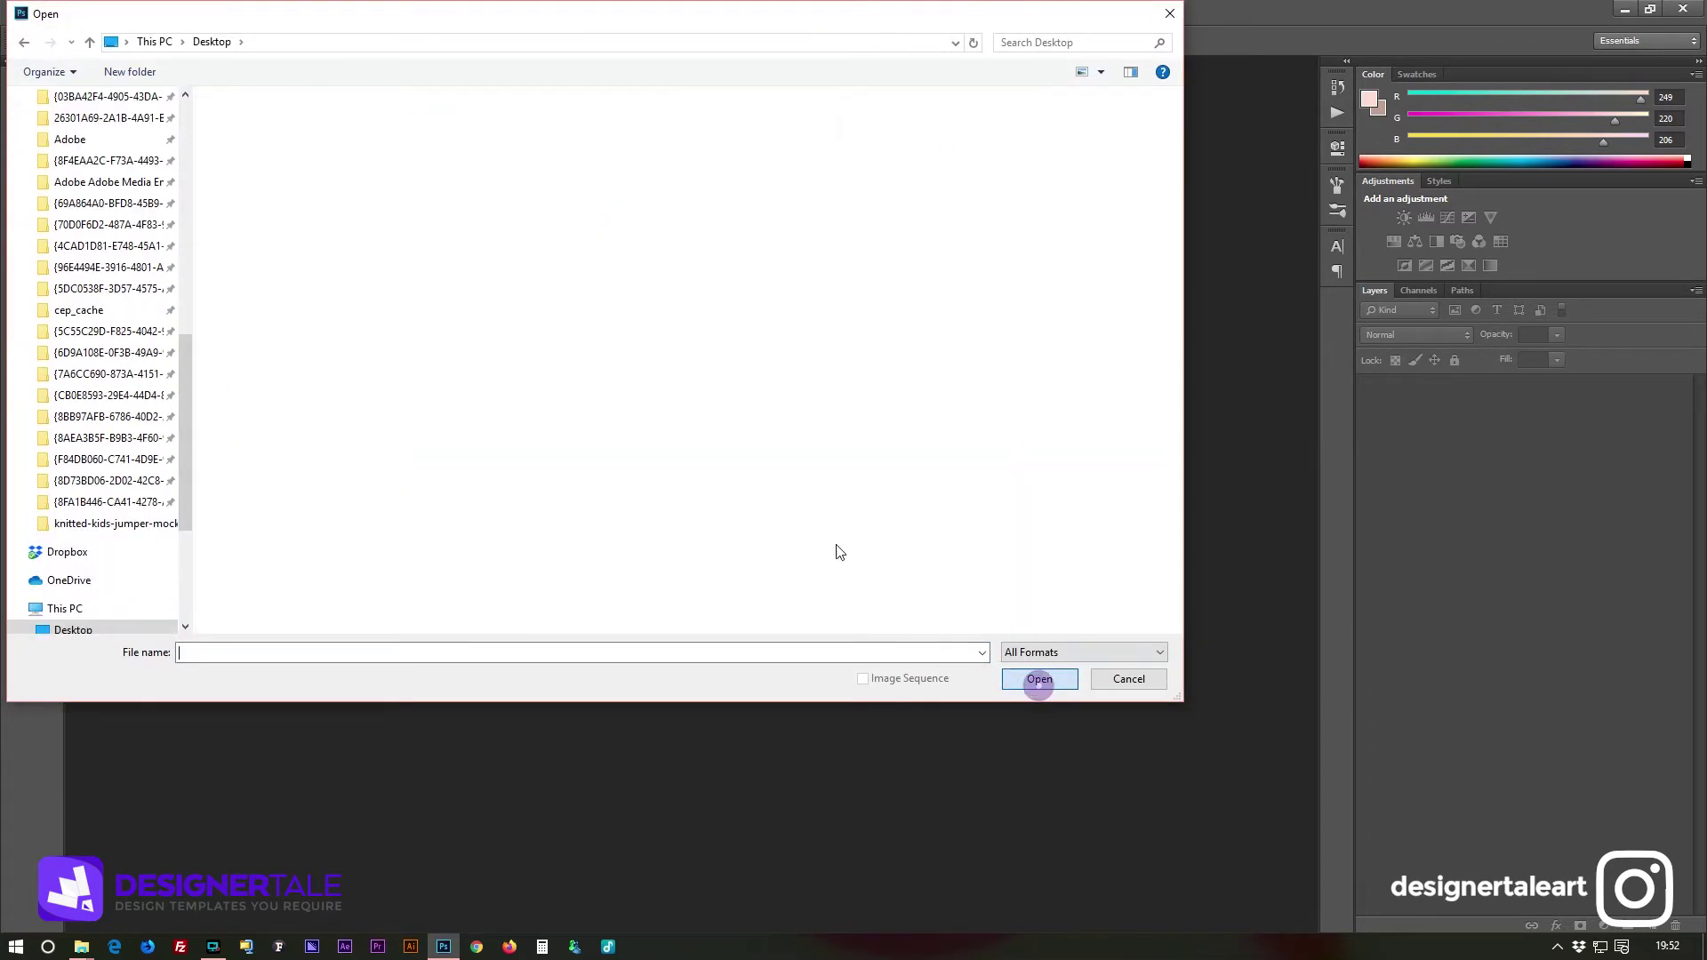
pyautogui.click(1050, 681)
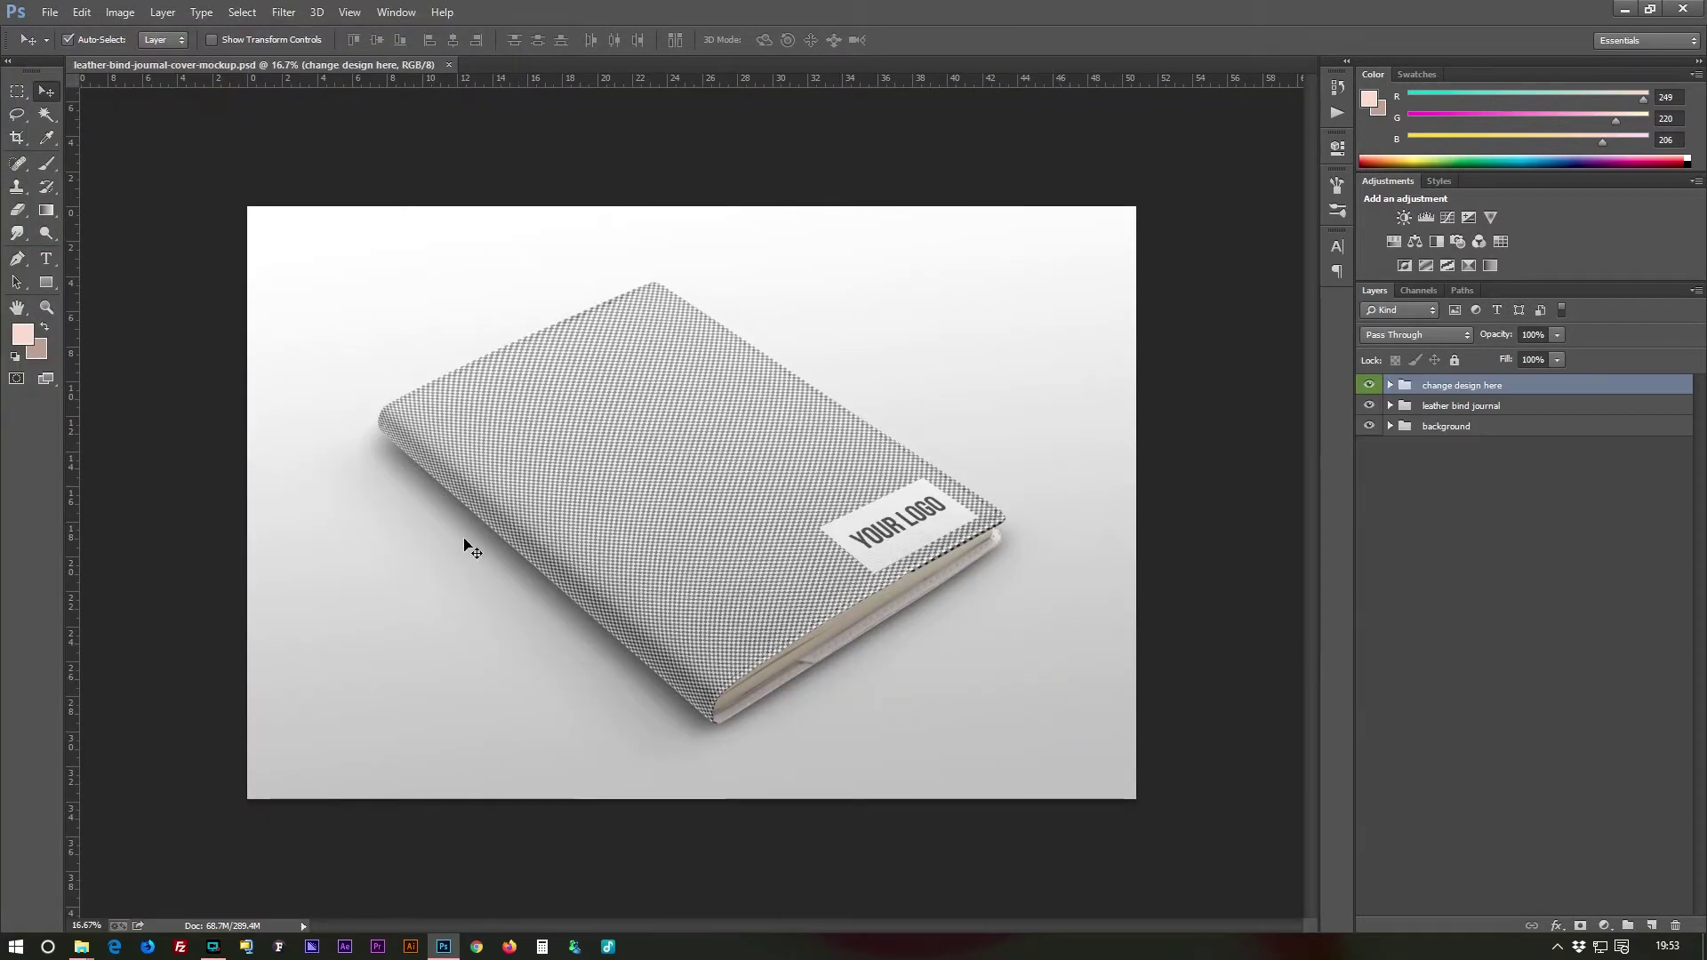
# Expand the change design here and leather bind journal groups and open the change cover design here smart object
pyautogui.click(1389, 384)
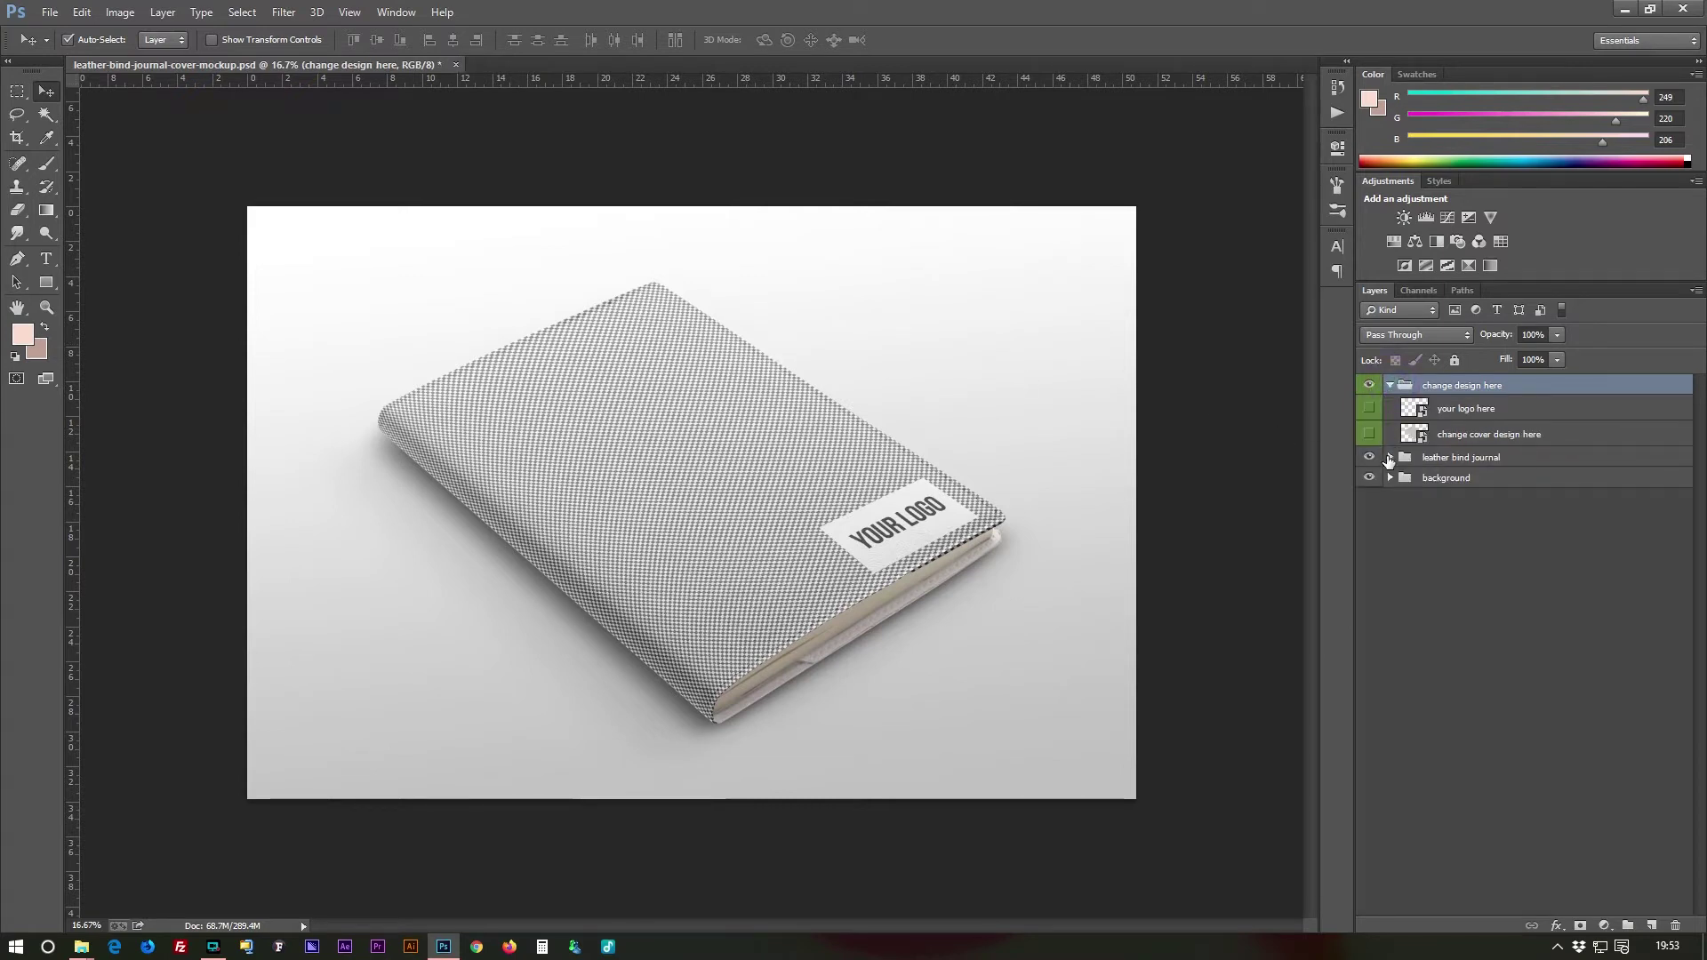
pyautogui.click(1389, 457)
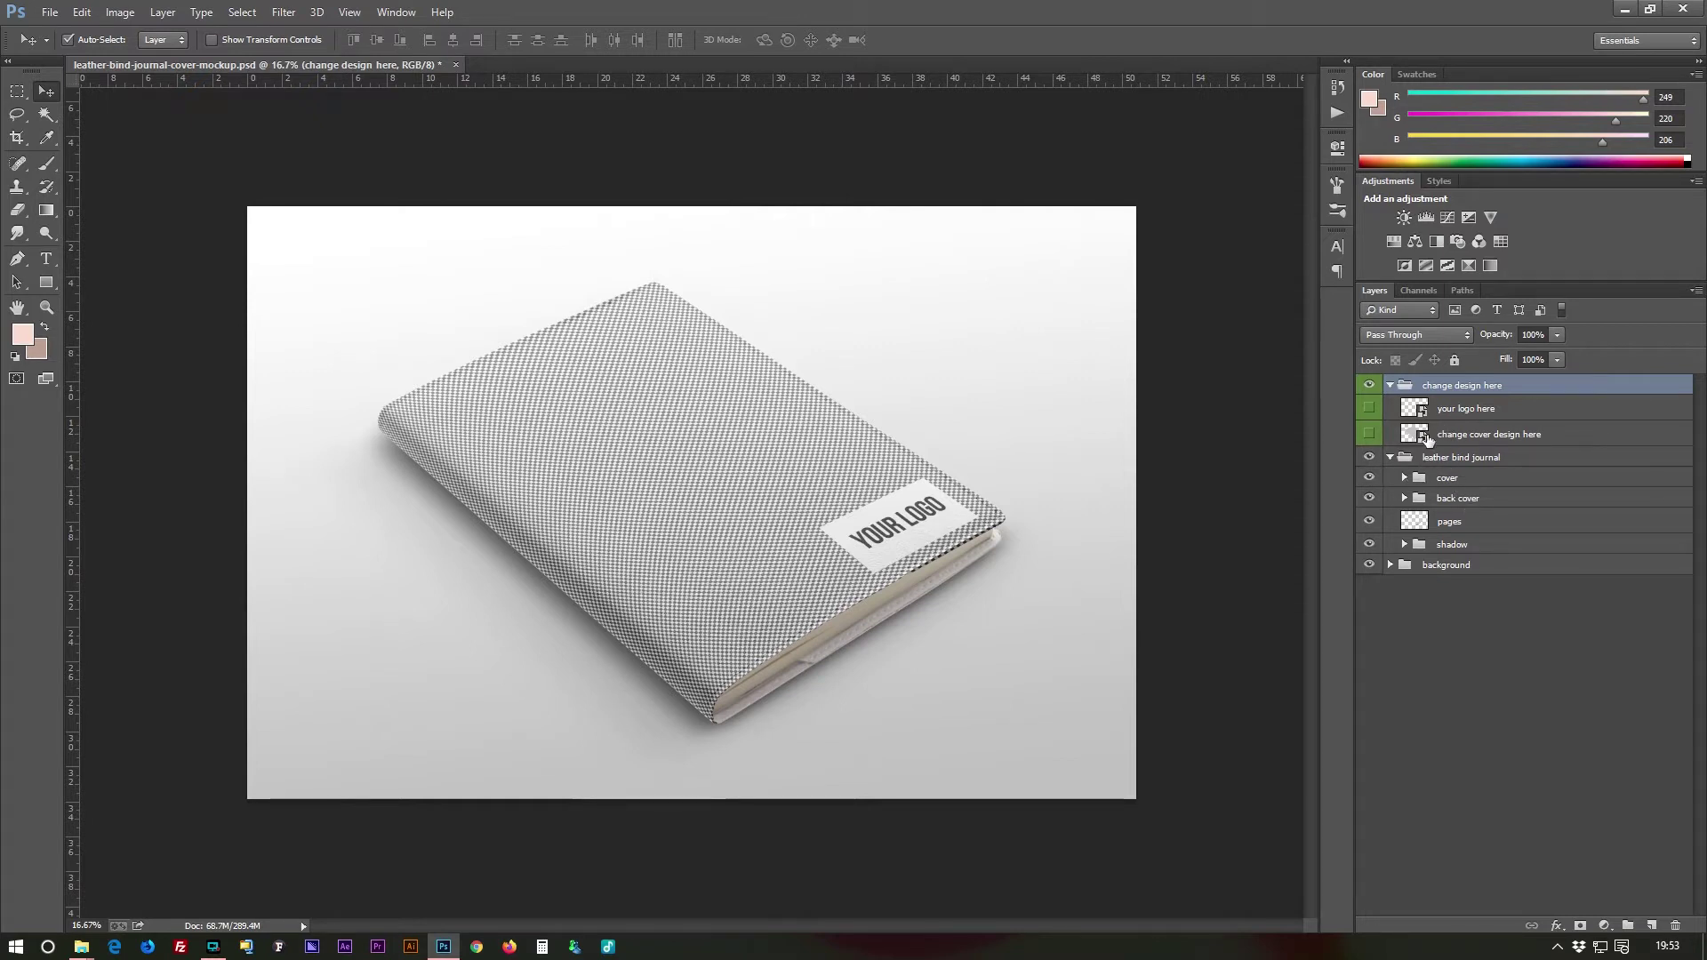
pyautogui.doubleClick(1421, 440)
pyautogui.click(861, 400)
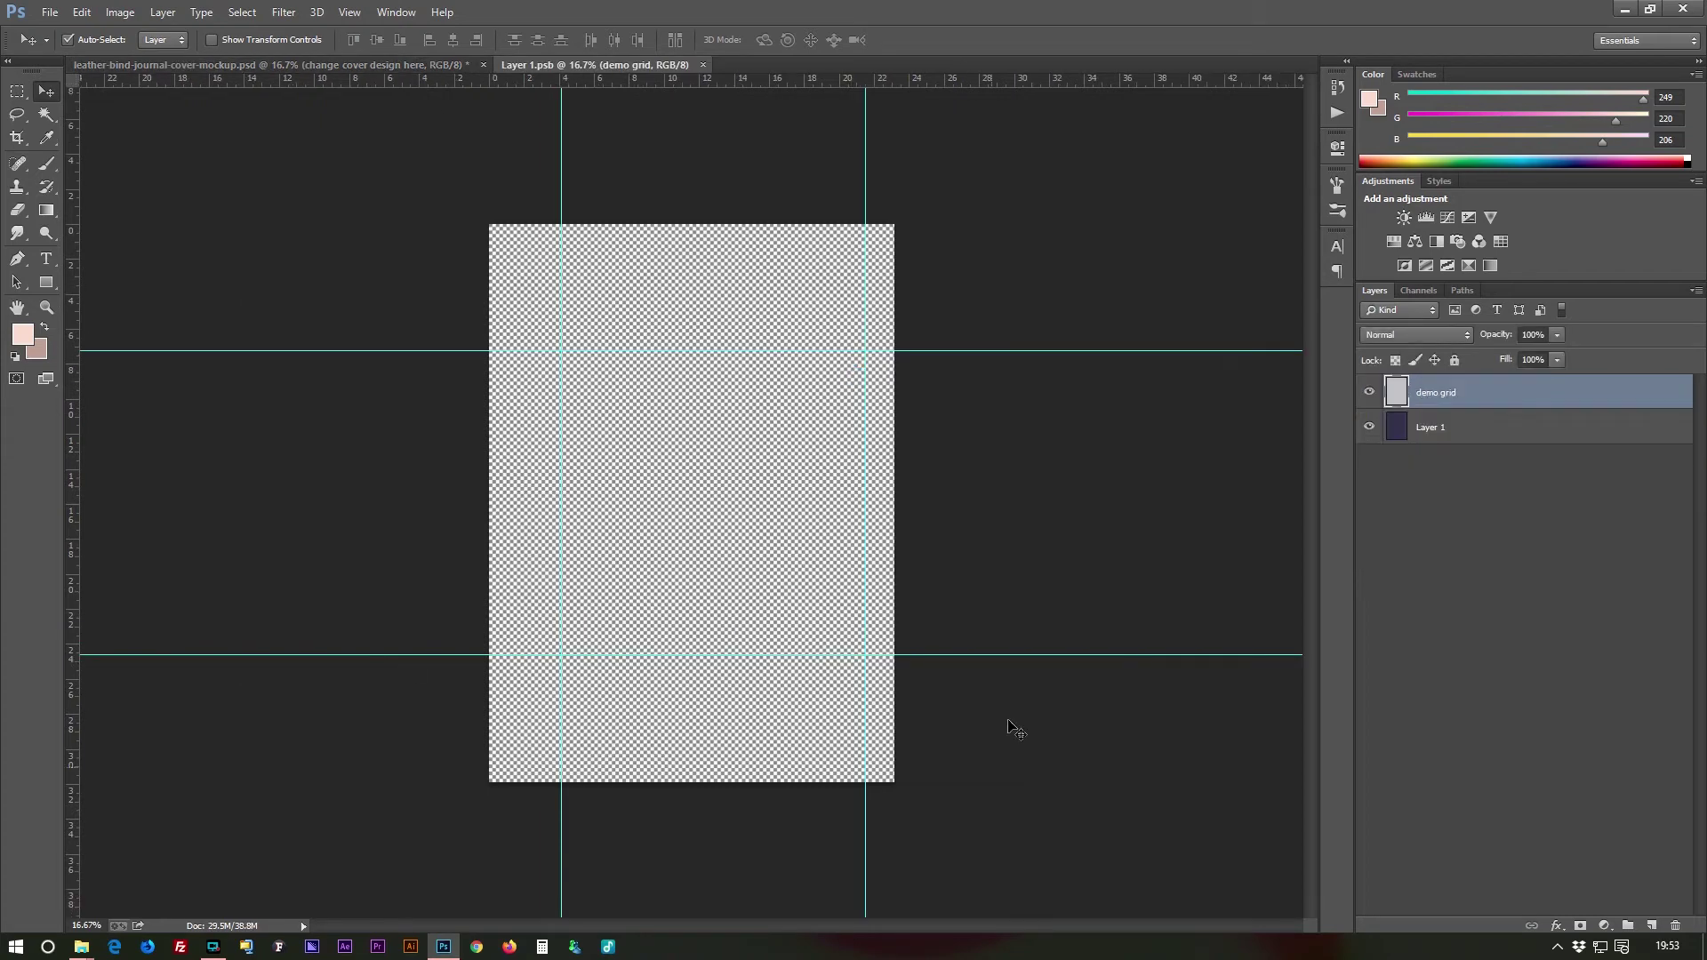
# Place the AlAndalus02 pattern as an embedded image and align it with the upper part of the cover canvas
pyautogui.click(50, 13)
pyautogui.click(76, 320)
pyautogui.doubleClick(264, 127)
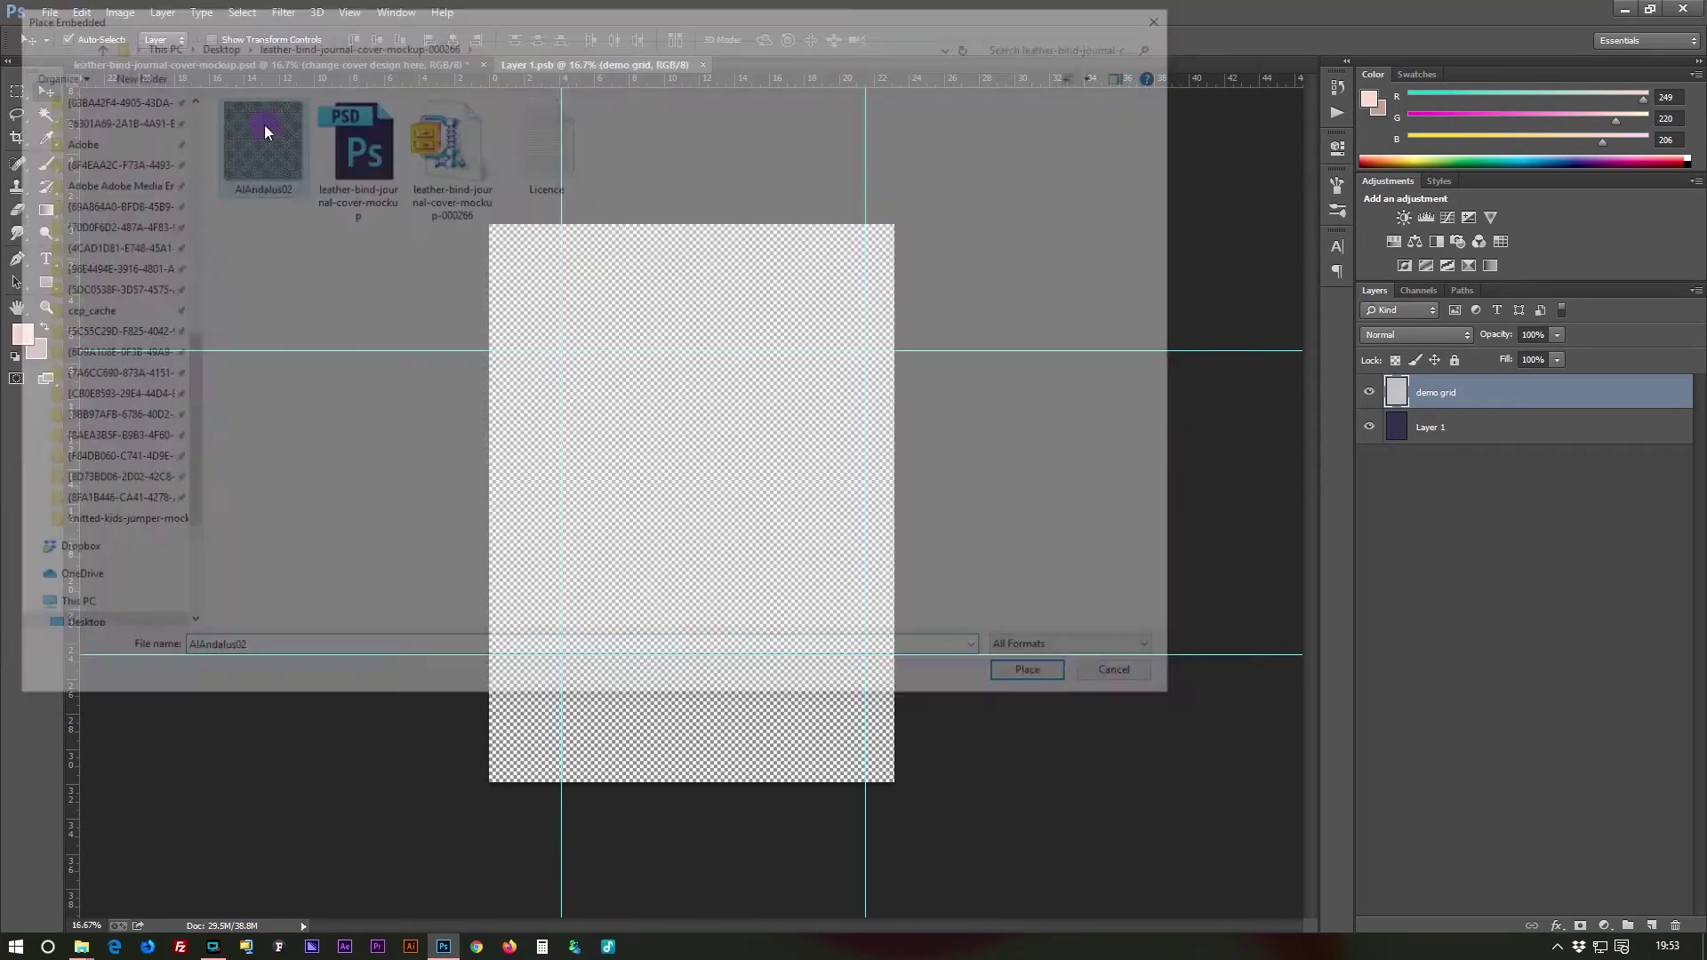
pyautogui.moveTo(787, 511); pyautogui.dragTo(789, 425)
pyautogui.press('Return')
# Duplicate the pattern downward to cover the rest of the canvas and merge the two pattern layers
pyautogui.moveTo(696, 290); pyautogui.dragTo(699, 701)
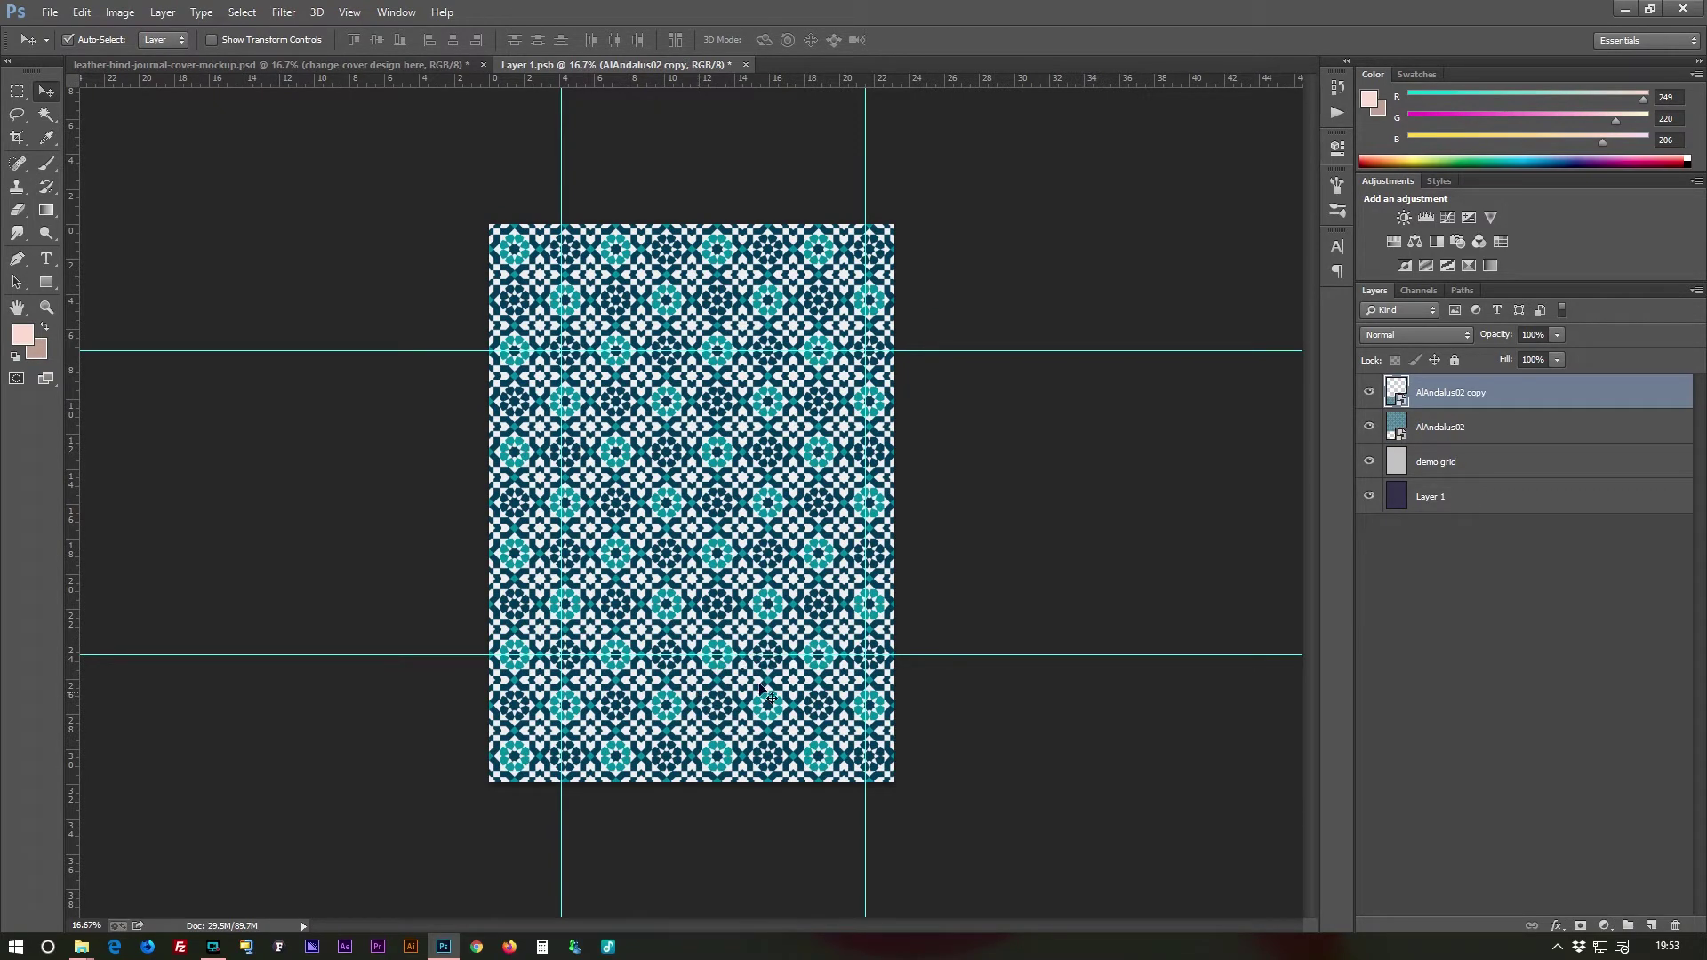
pyautogui.keyDown('ctrl'); pyautogui.click(1483, 432); pyautogui.keyUp('ctrl')
pyautogui.rightClick(1483, 432)
pyautogui.click(1303, 655)
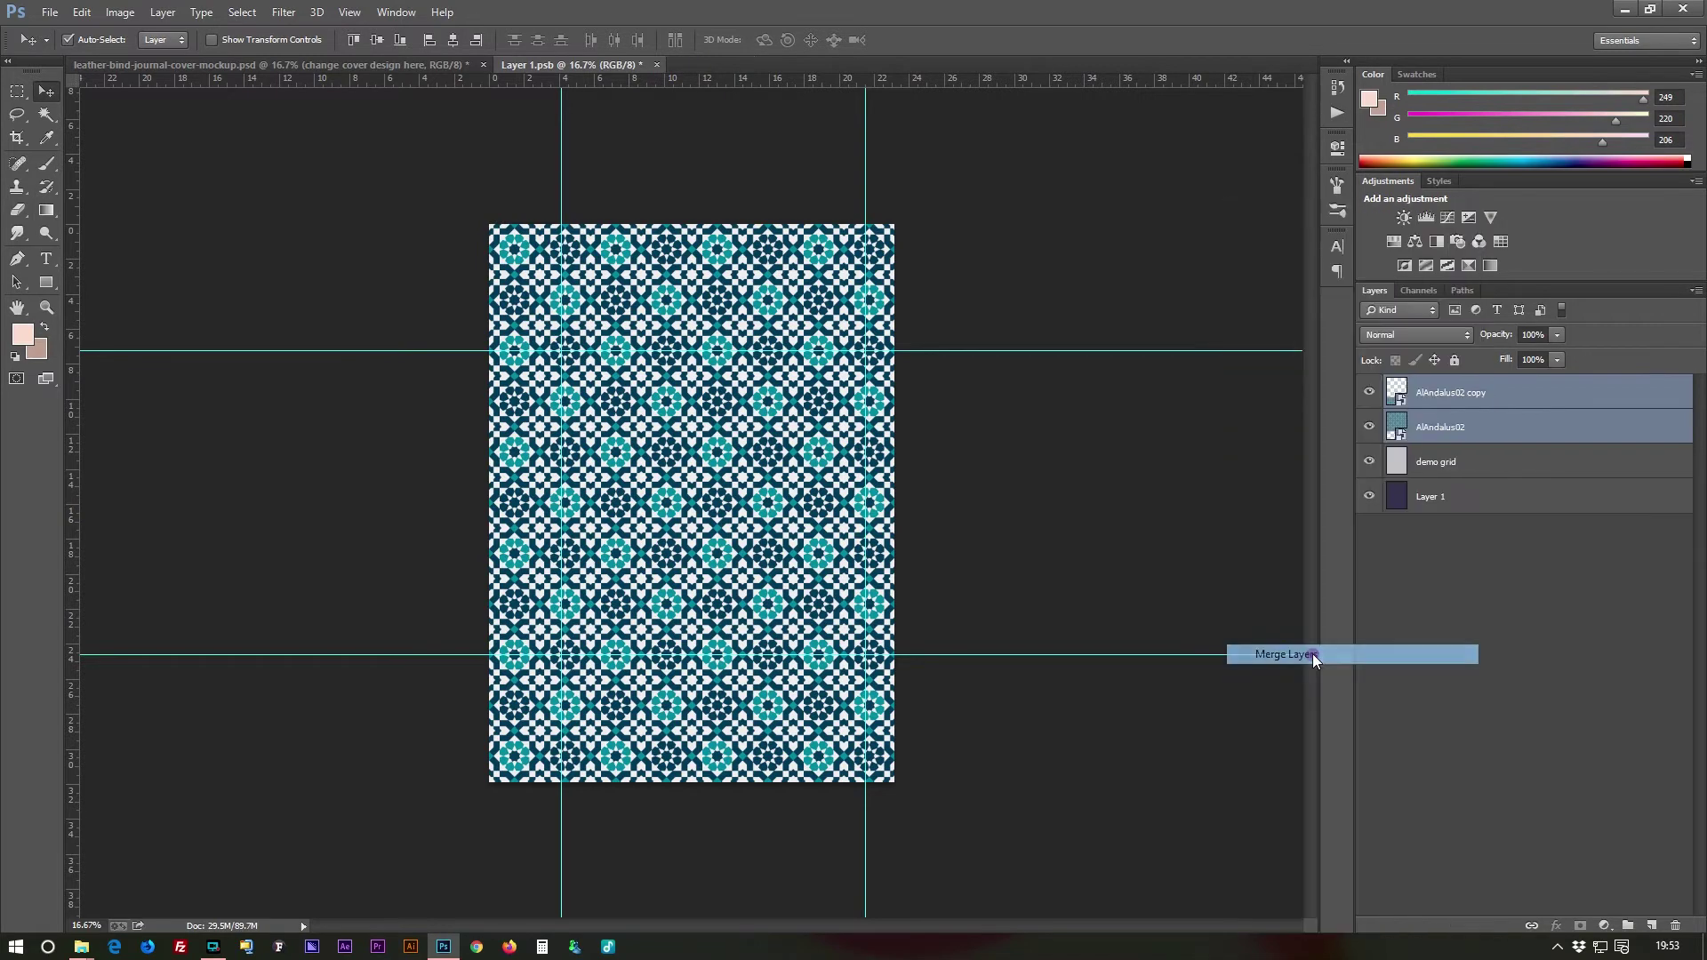
# Sample the pattern's teal as foreground and dark blue as background colour, and close the cover design document with its changes saved
pyautogui.click(39, 339)
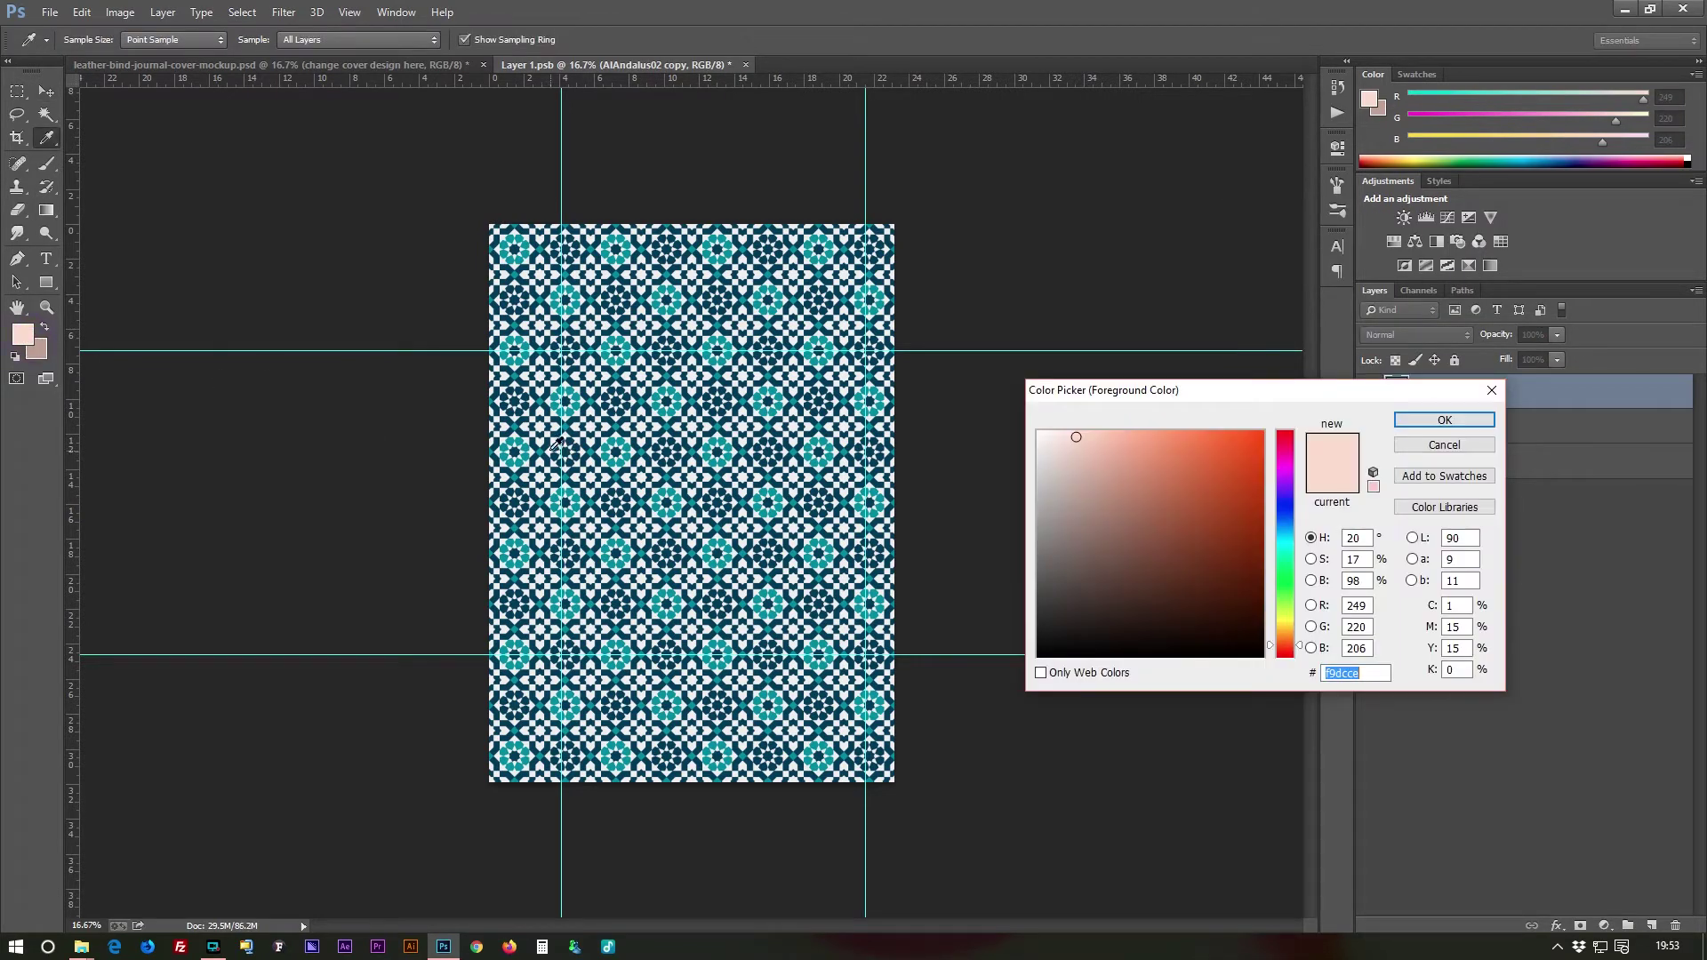
pyautogui.click(544, 447)
pyautogui.click(1444, 420)
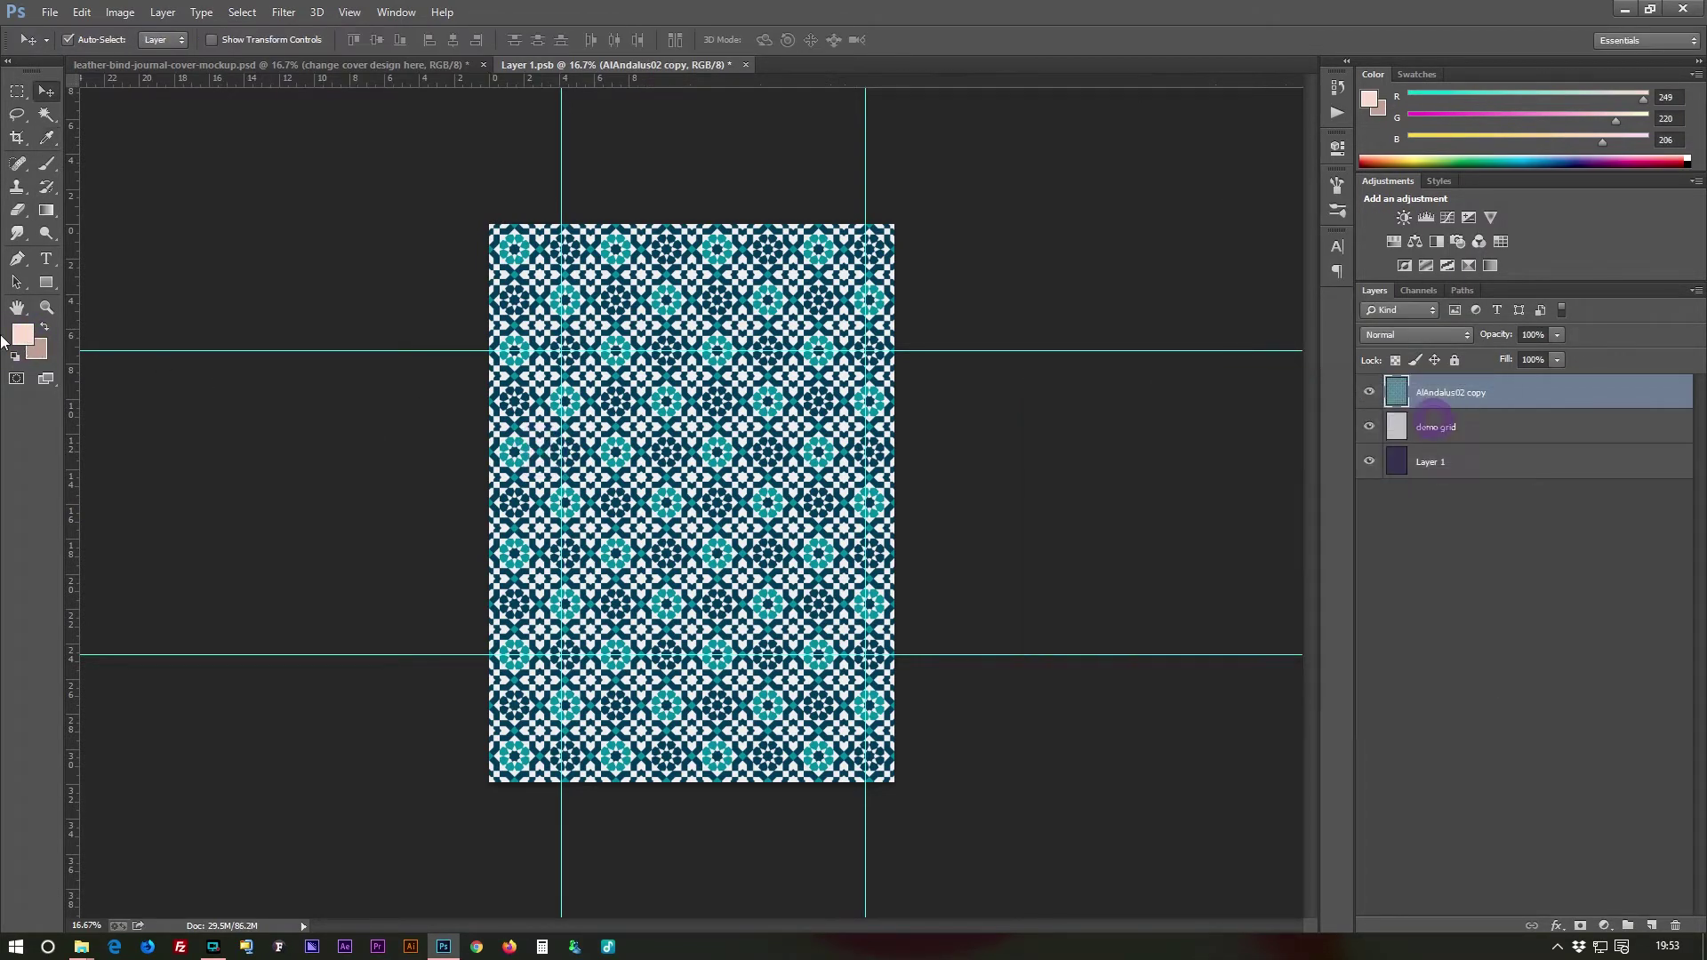
pyautogui.click(36, 356)
pyautogui.click(602, 400)
pyautogui.press('Return')
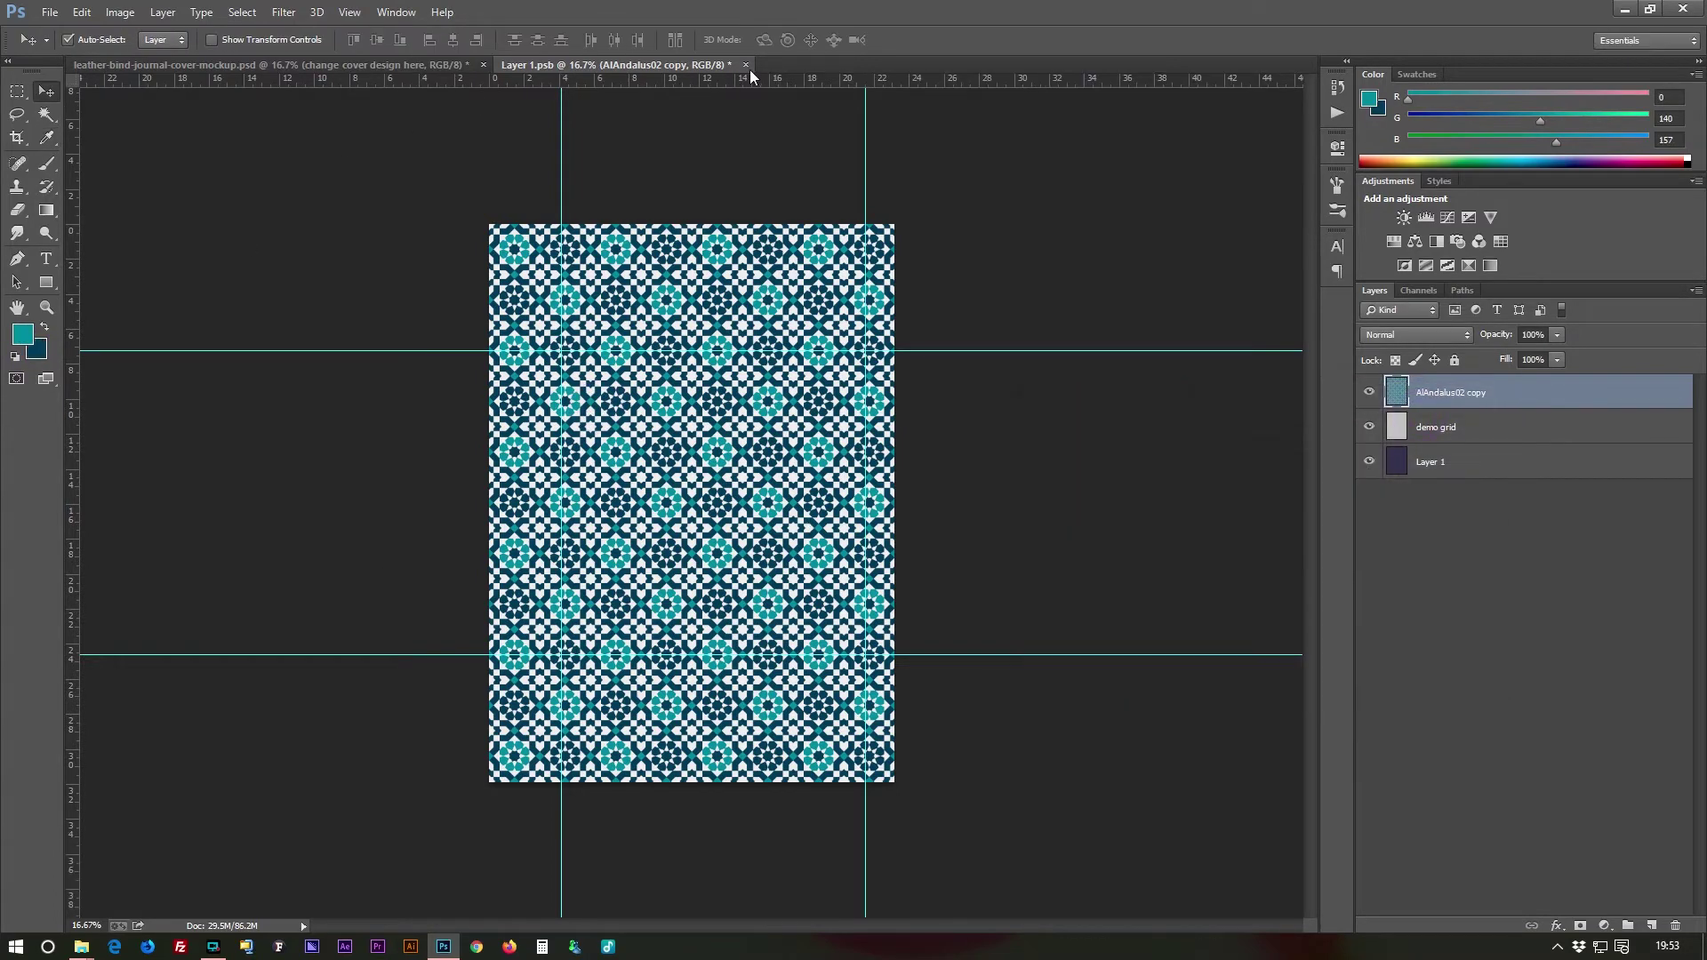
pyautogui.click(747, 66)
pyautogui.click(702, 335)
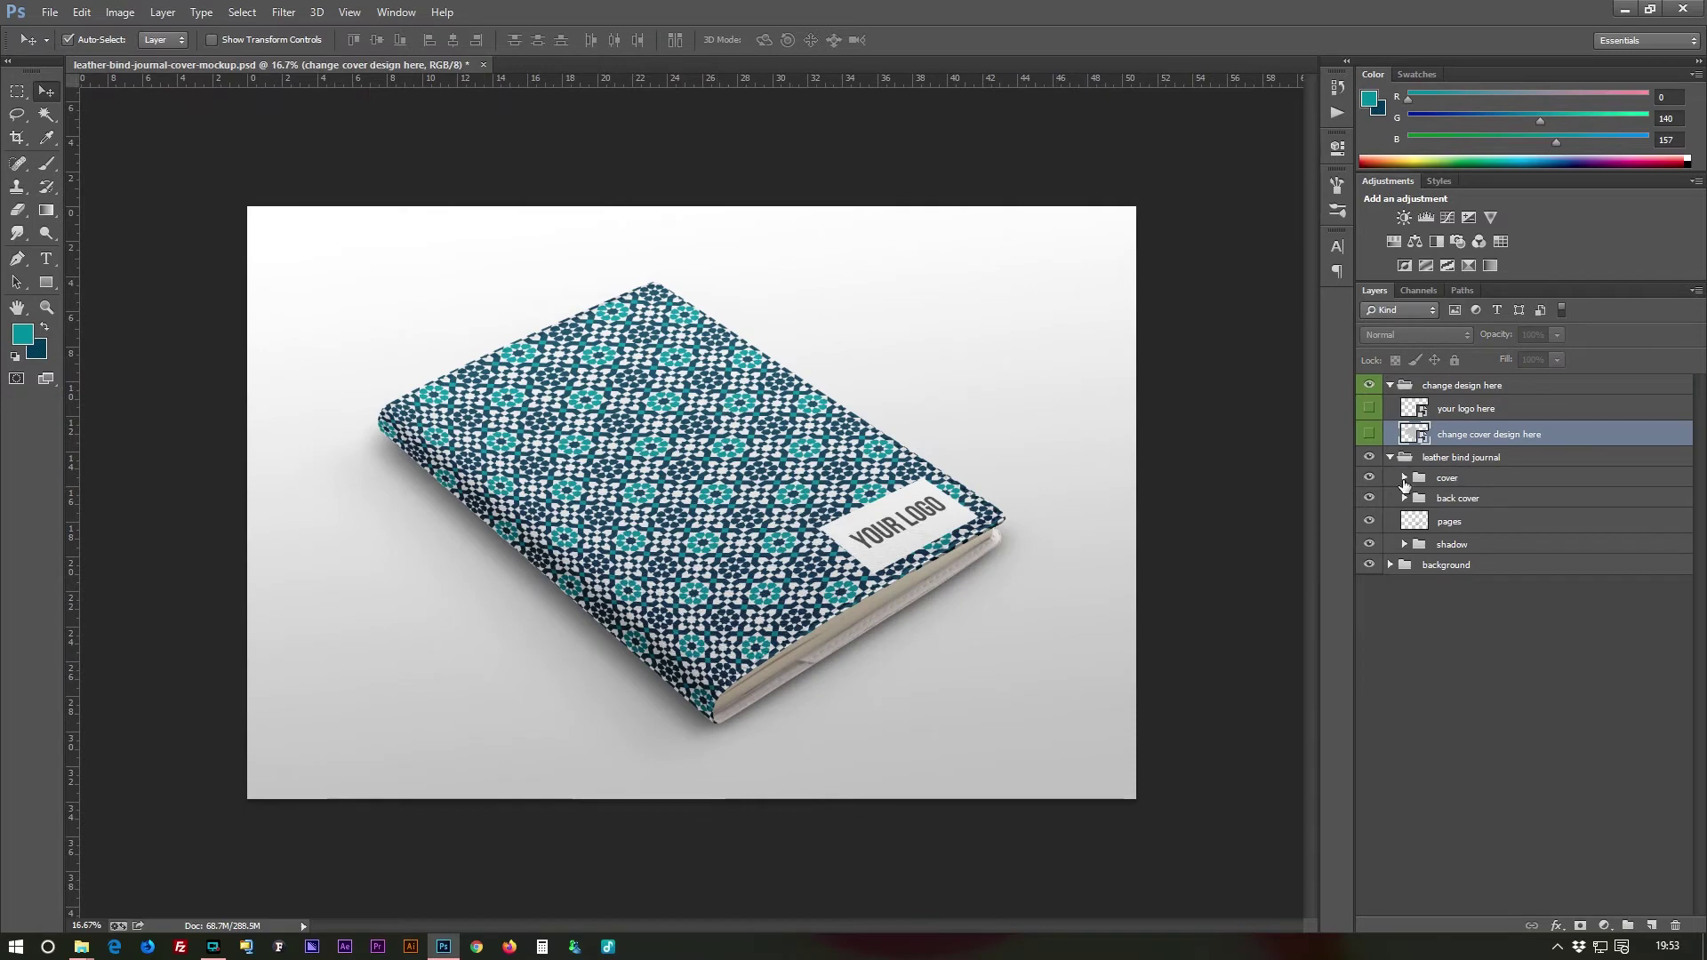
# Set the back cover's change color here fill to the teal foreground colour 008c9d
pyautogui.click(1404, 479)
pyautogui.click(1404, 616)
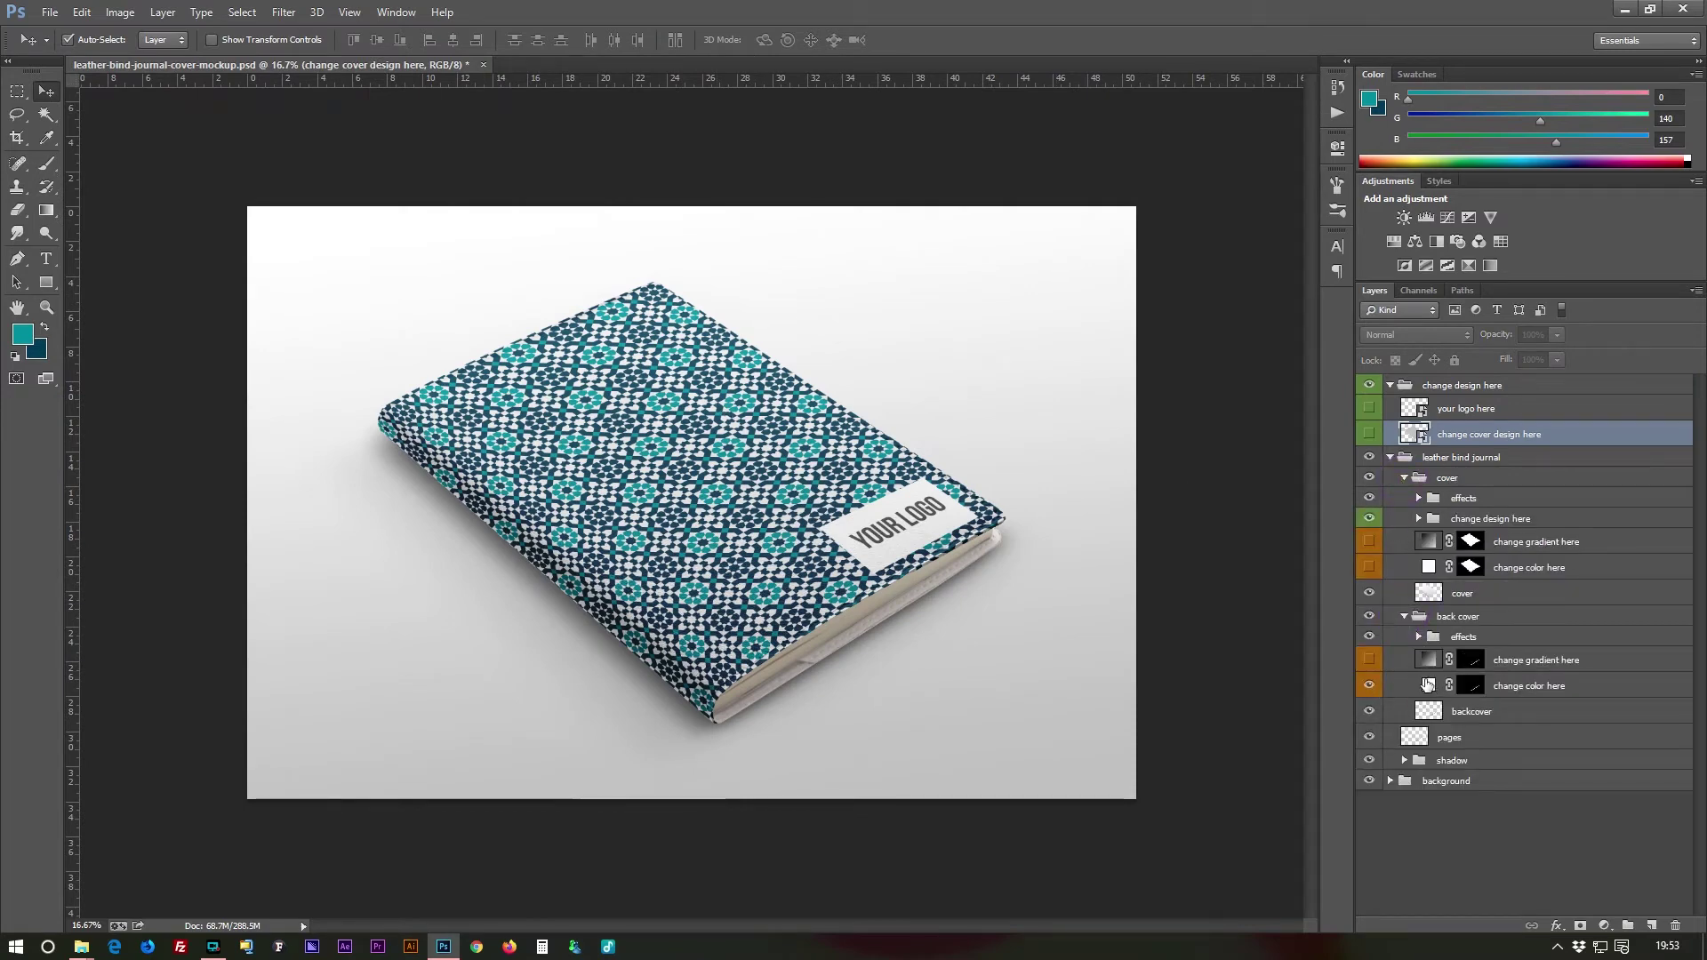
pyautogui.doubleClick(1428, 687)
pyautogui.click(29, 334)
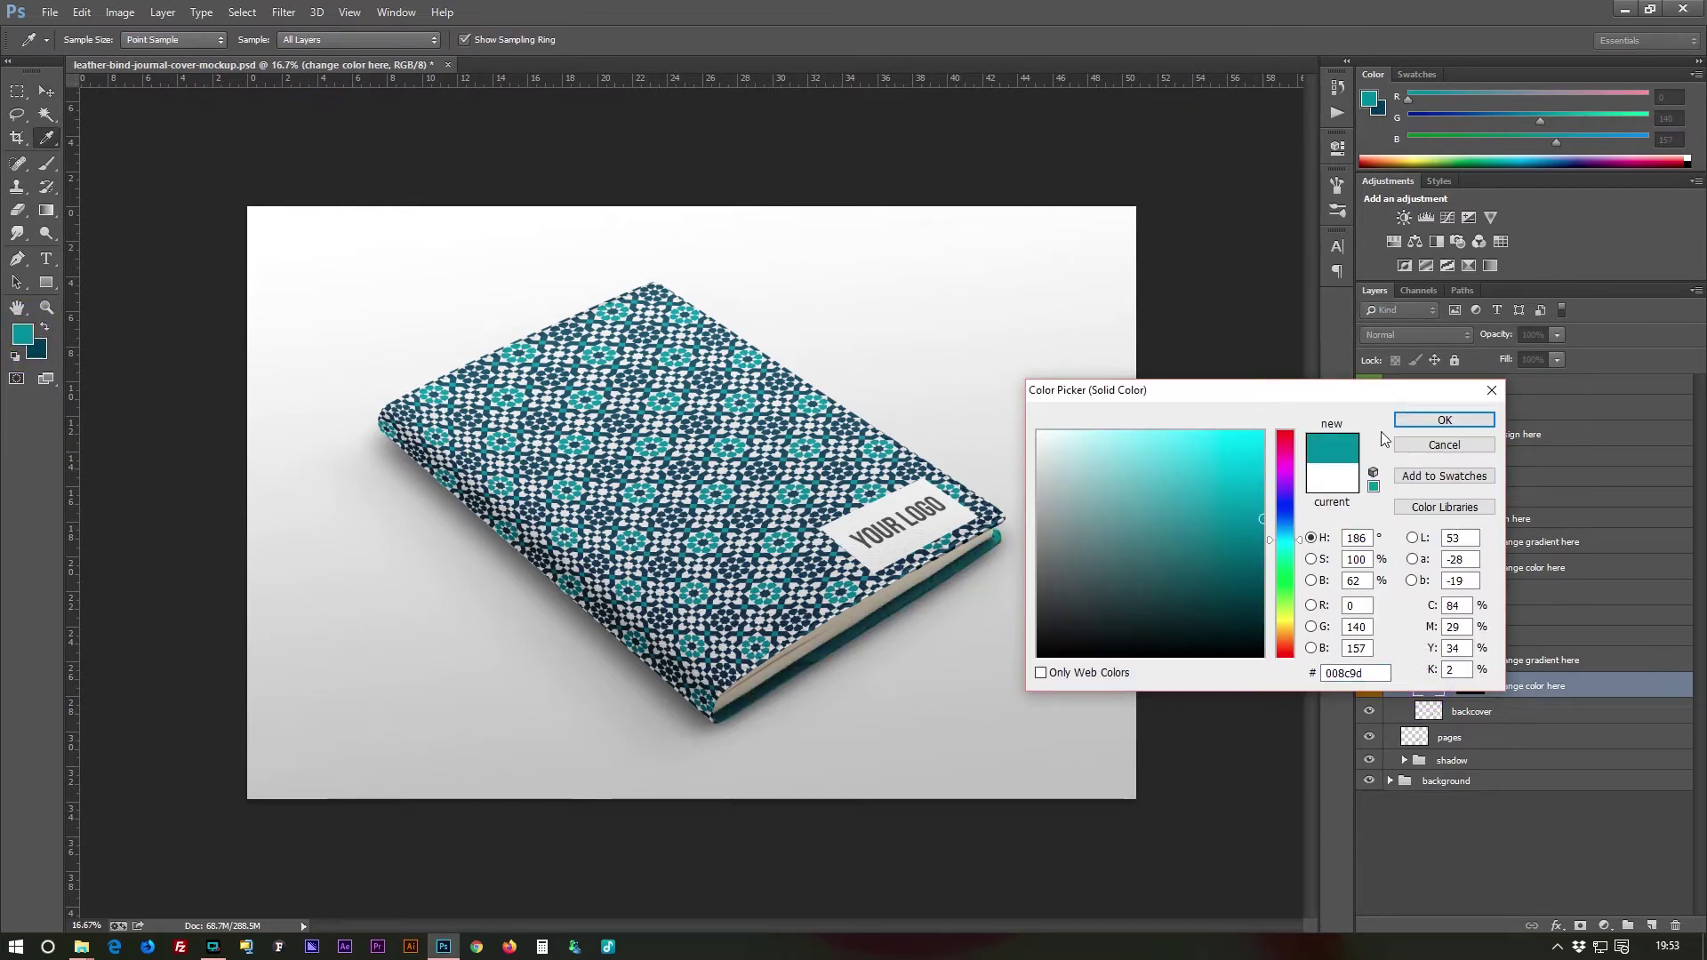
pyautogui.click(1433, 420)
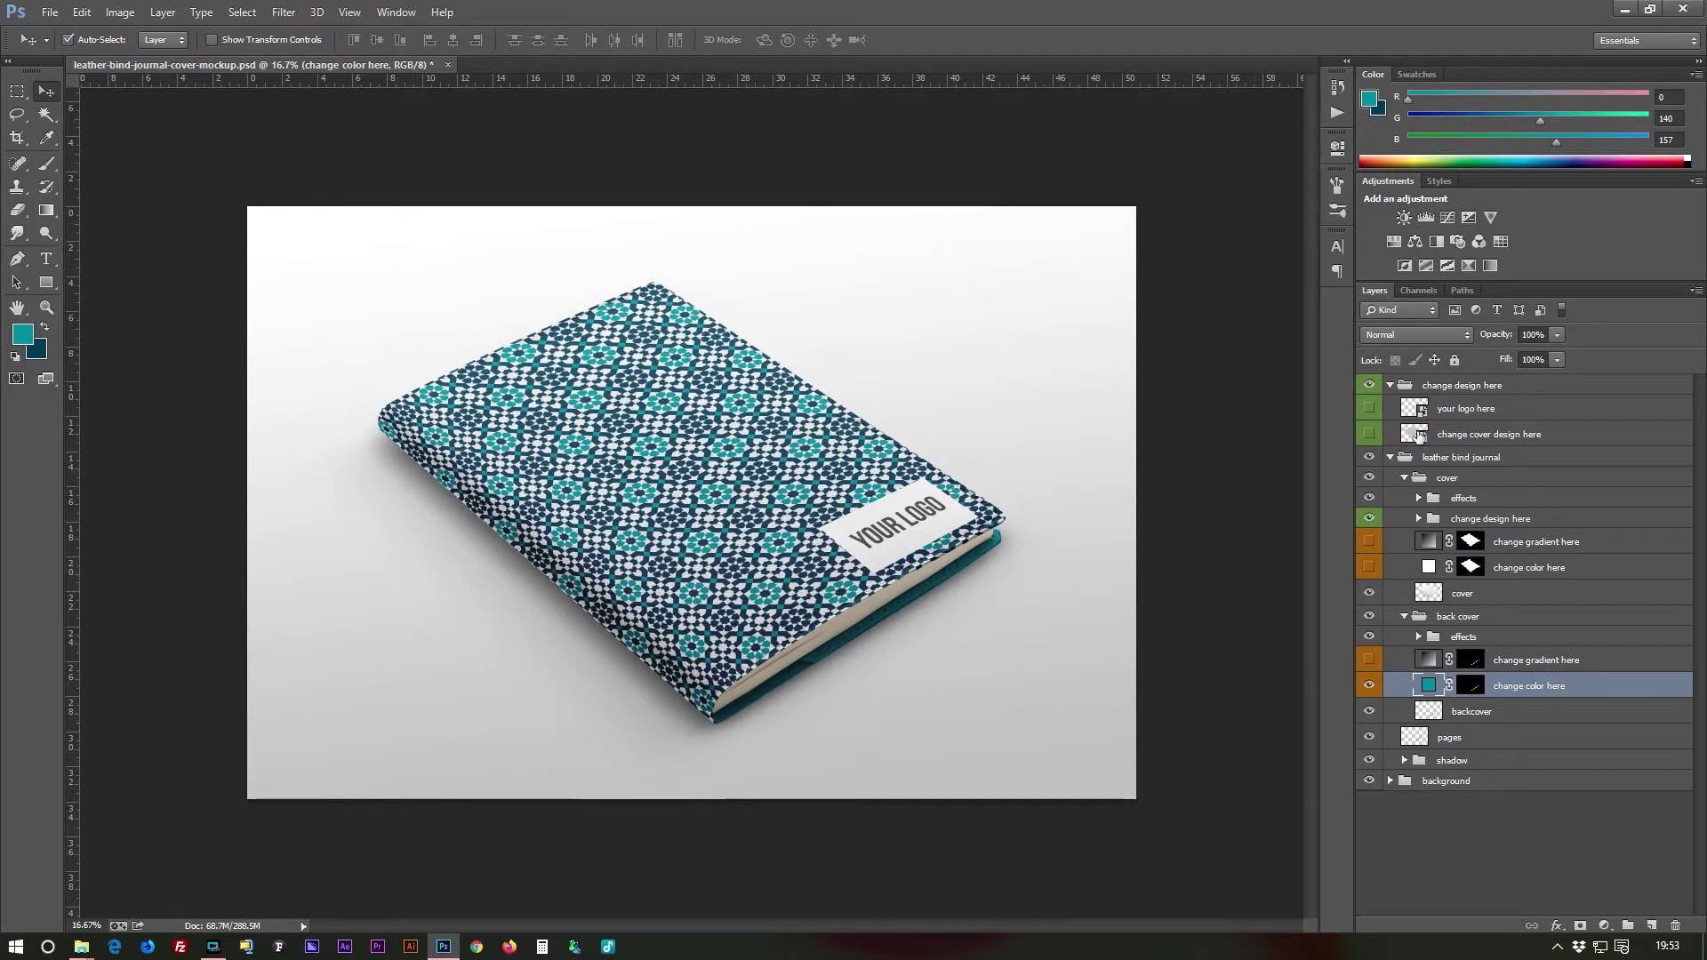
# Open the your logo here smart object and add a new layer filled with the dark blue background colour
pyautogui.doubleClick(1414, 409)
pyautogui.click(844, 376)
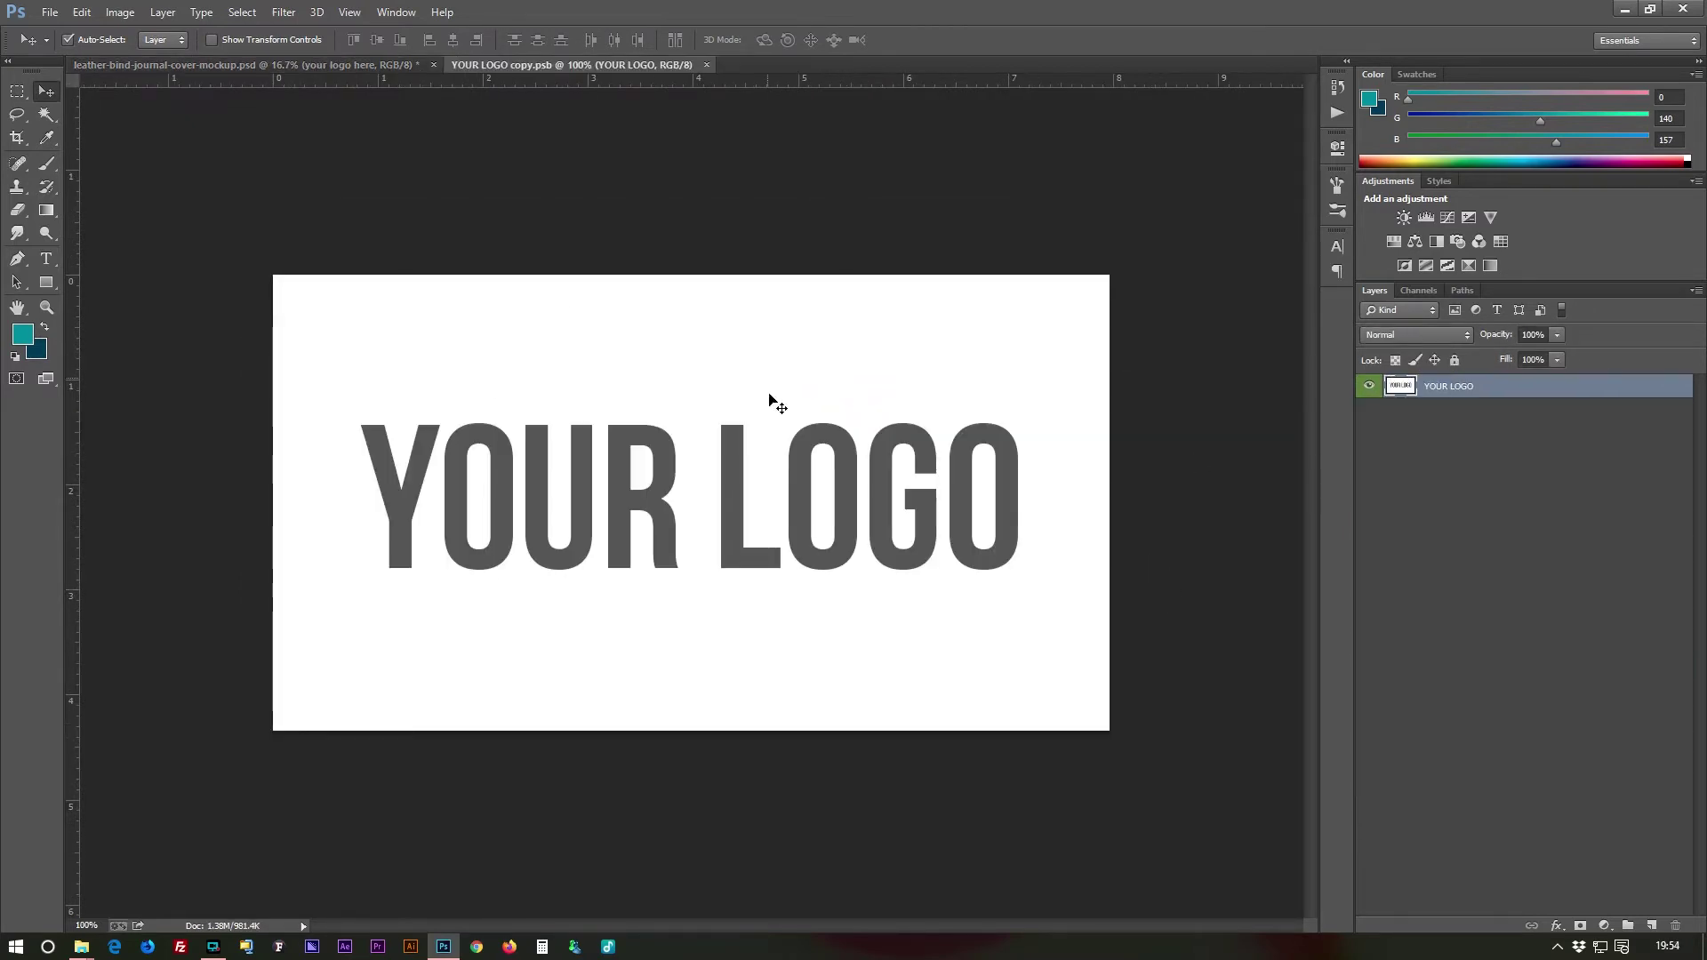
pyautogui.click(1651, 925)
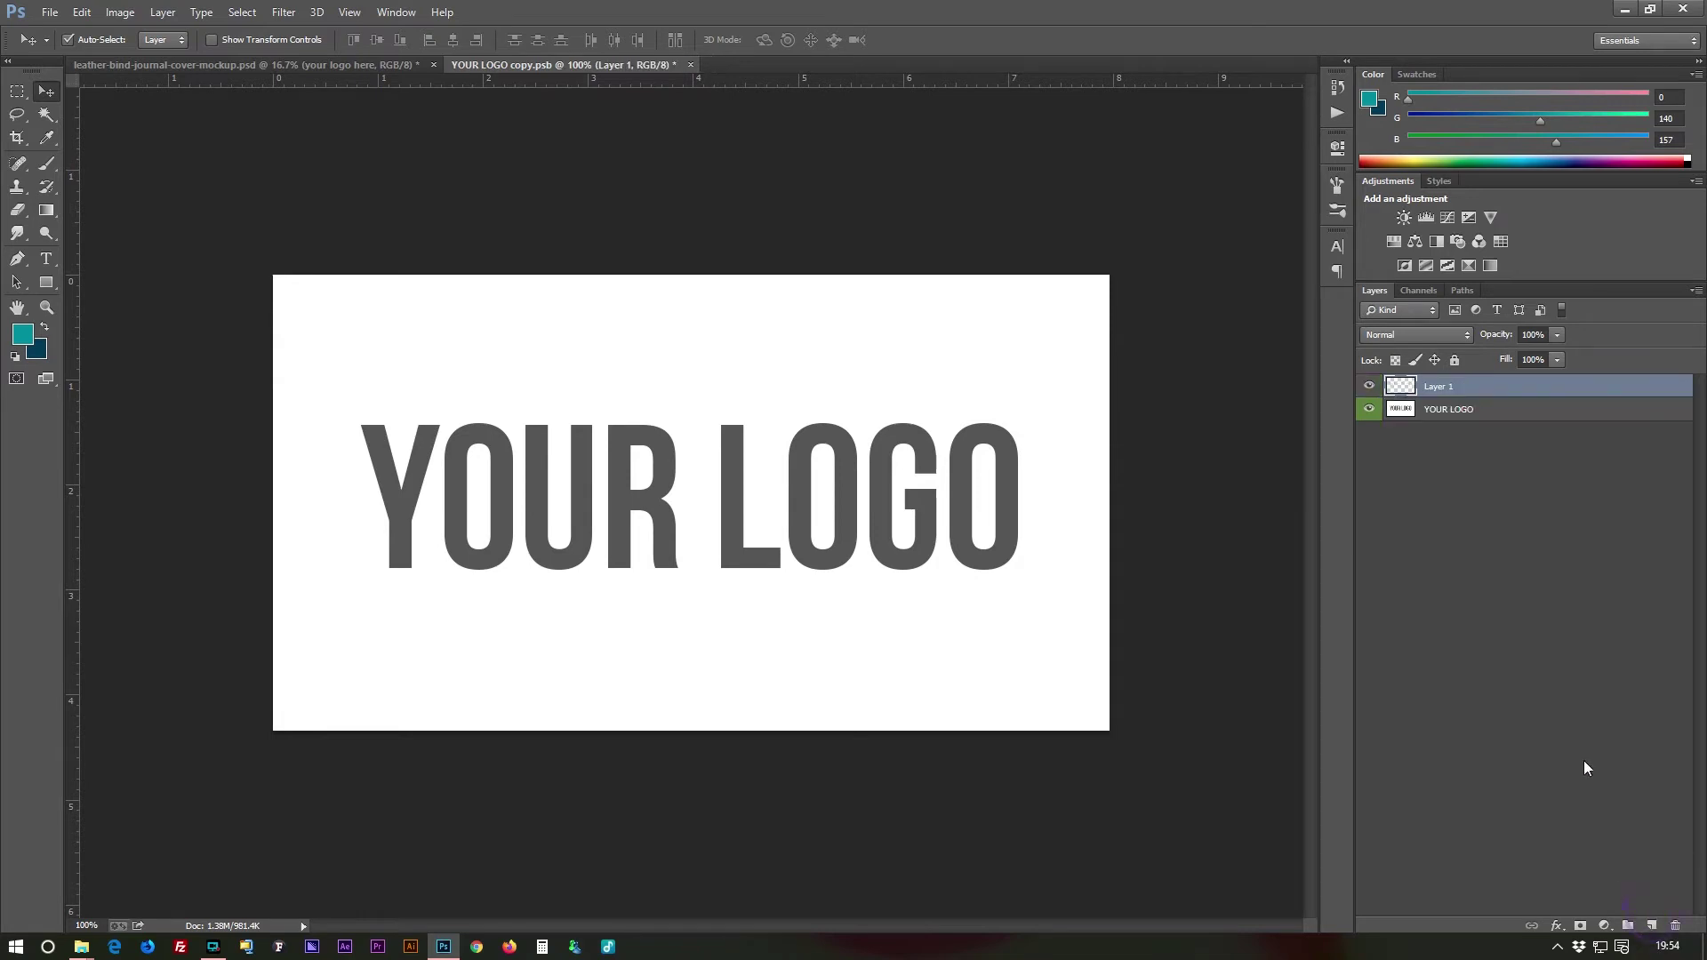
pyautogui.hotkey('ctrl', 'BackSpace')
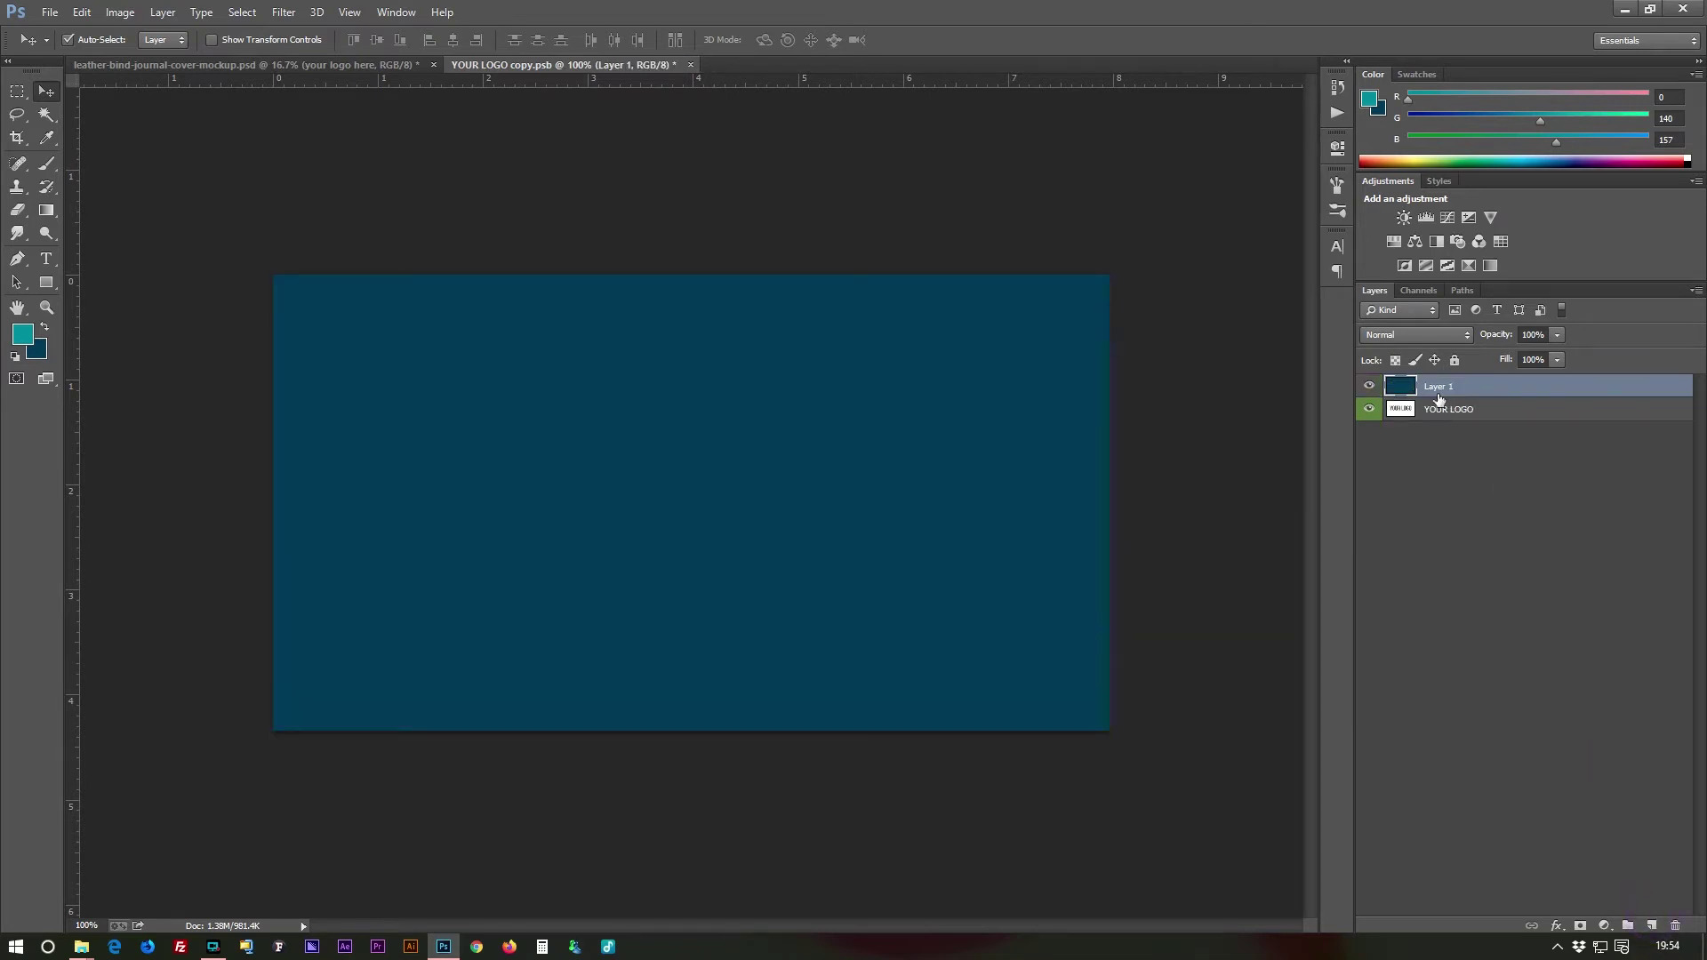
# Add the text "2020" on the dark blue logo canvas
pyautogui.click(46, 258)
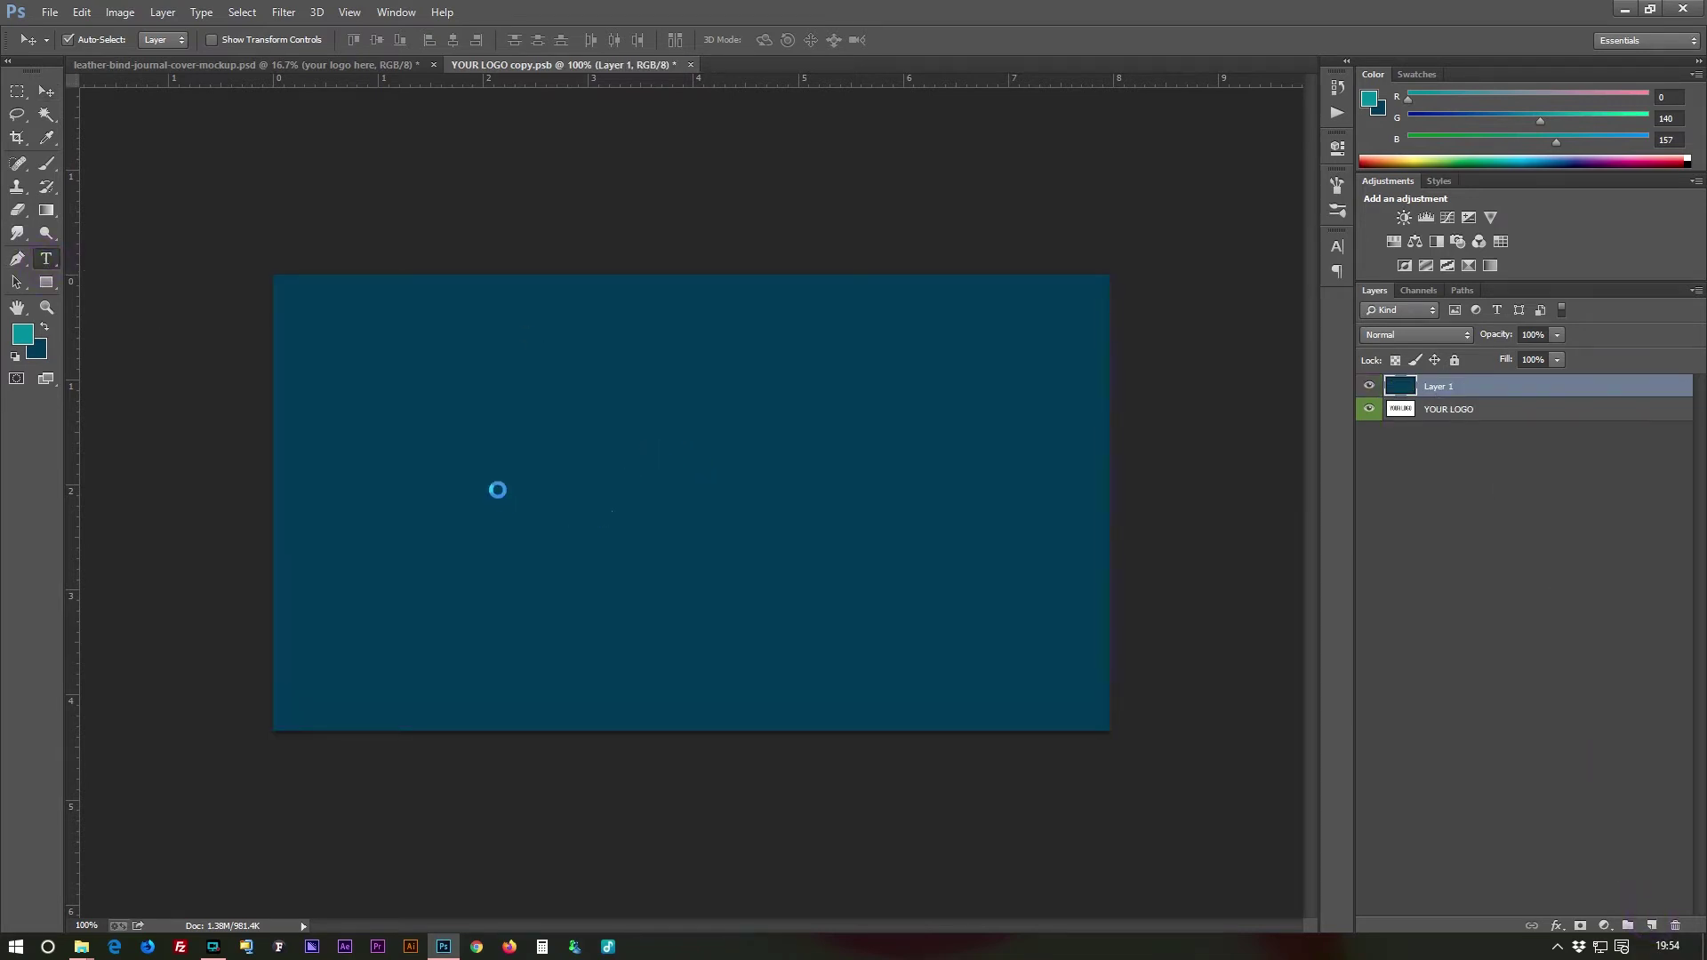
pyautogui.click(549, 473)
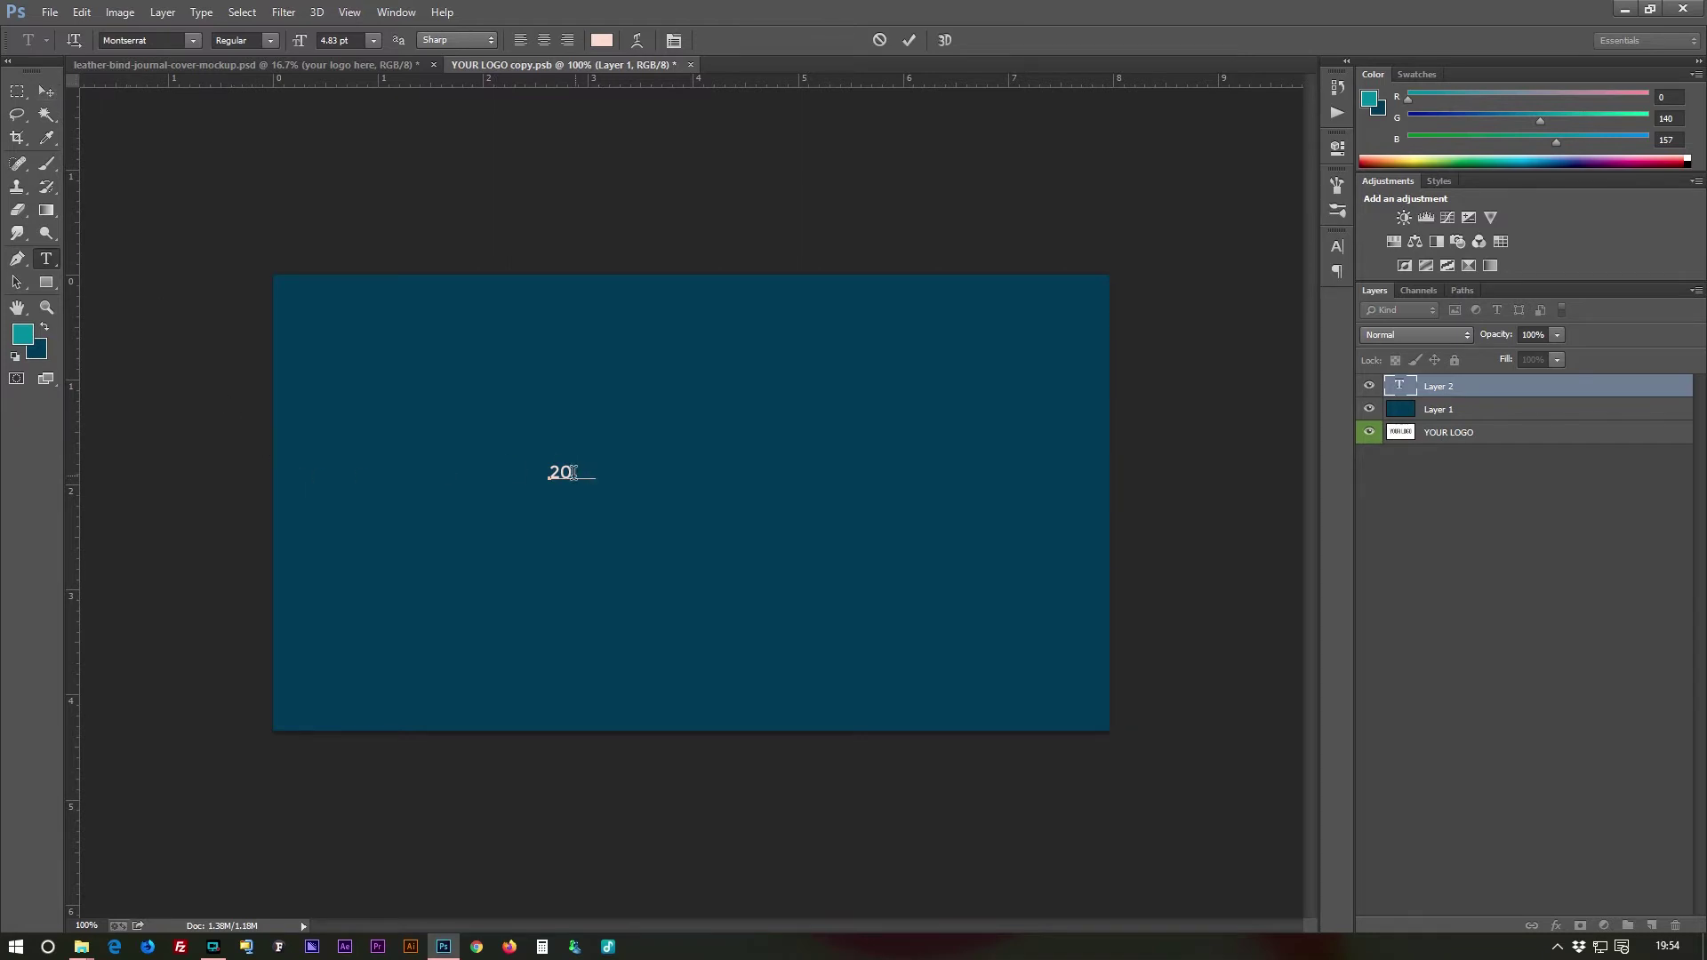
pyautogui.write('20')
pyautogui.click(47, 93)
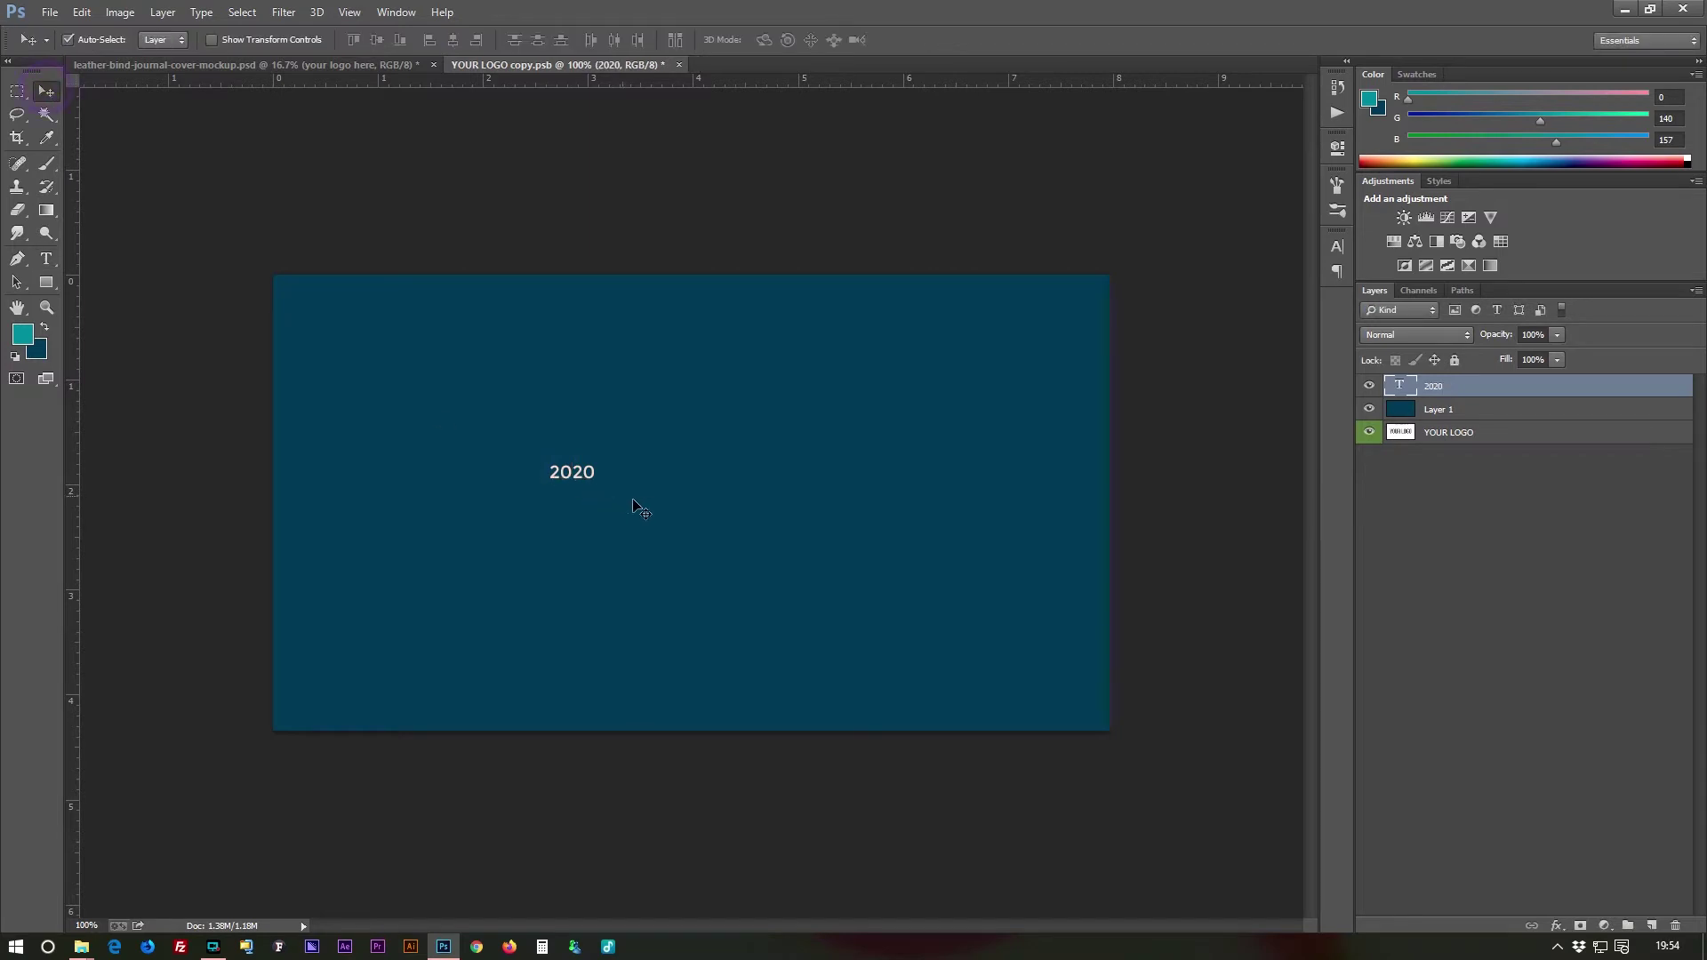
# Enlarge the 2020 text to span most of the logo canvas and centre it
pyautogui.hotkey('ctrl', 't')
pyautogui.moveTo(597, 466); pyautogui.dragTo(840, 358)
pyautogui.moveTo(745, 504); pyautogui.dragTo(849, 523)
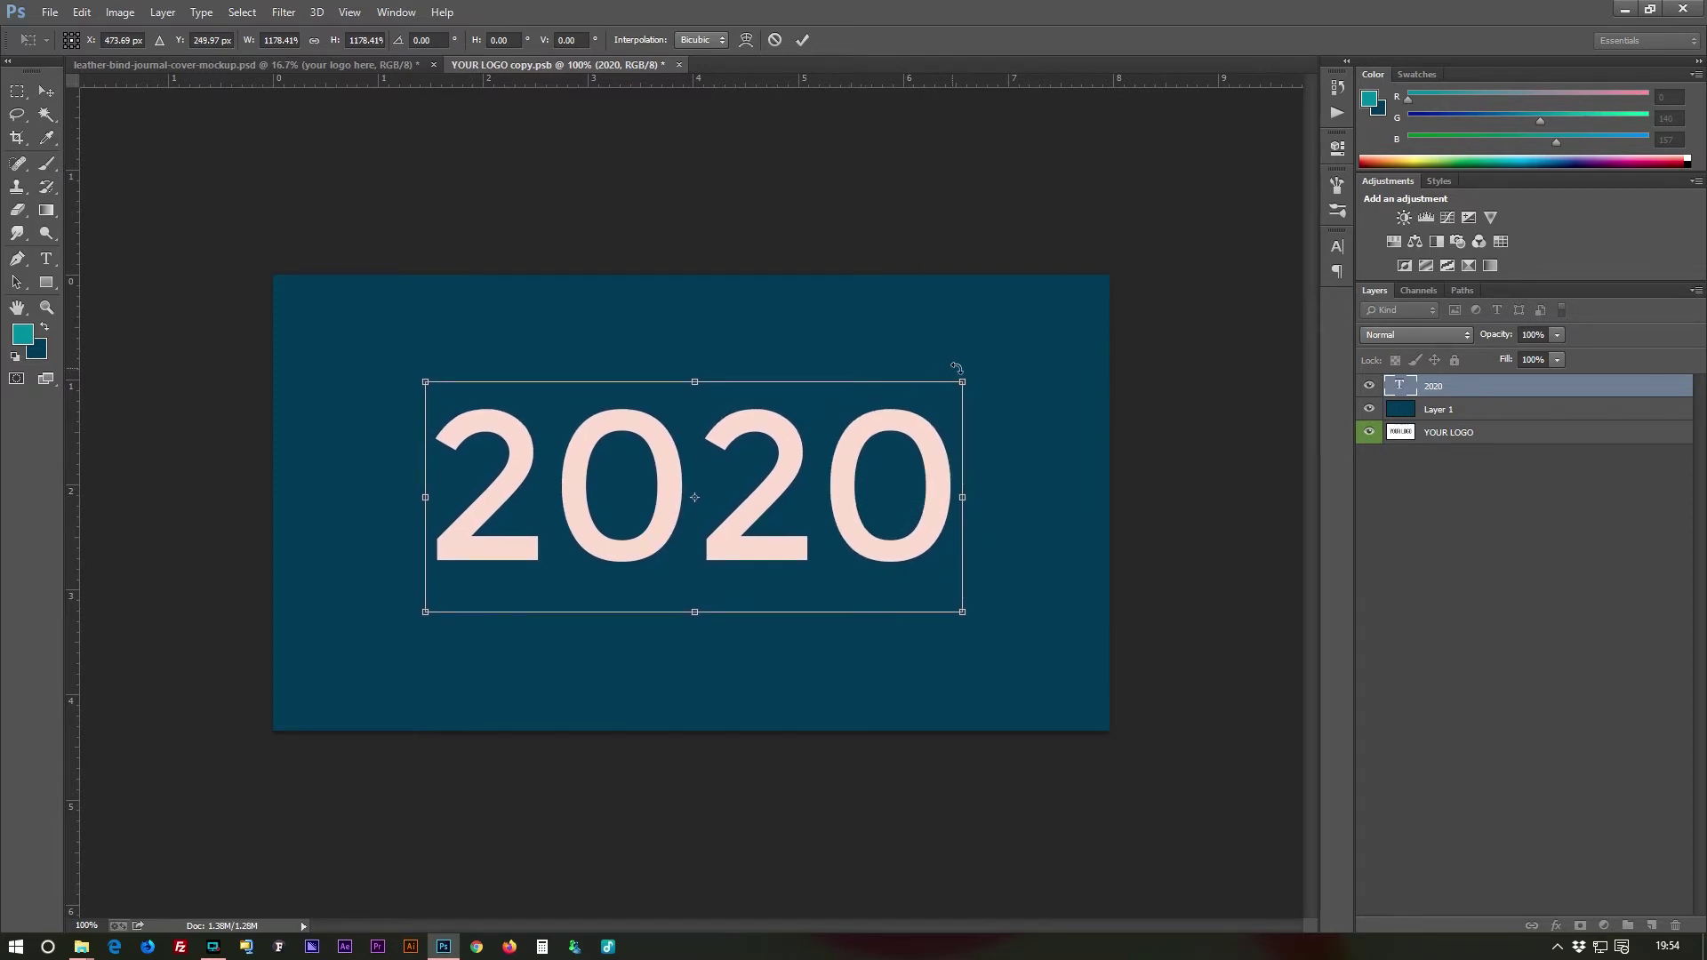
pyautogui.moveTo(962, 380); pyautogui.dragTo(990, 355)
pyautogui.press('Return')
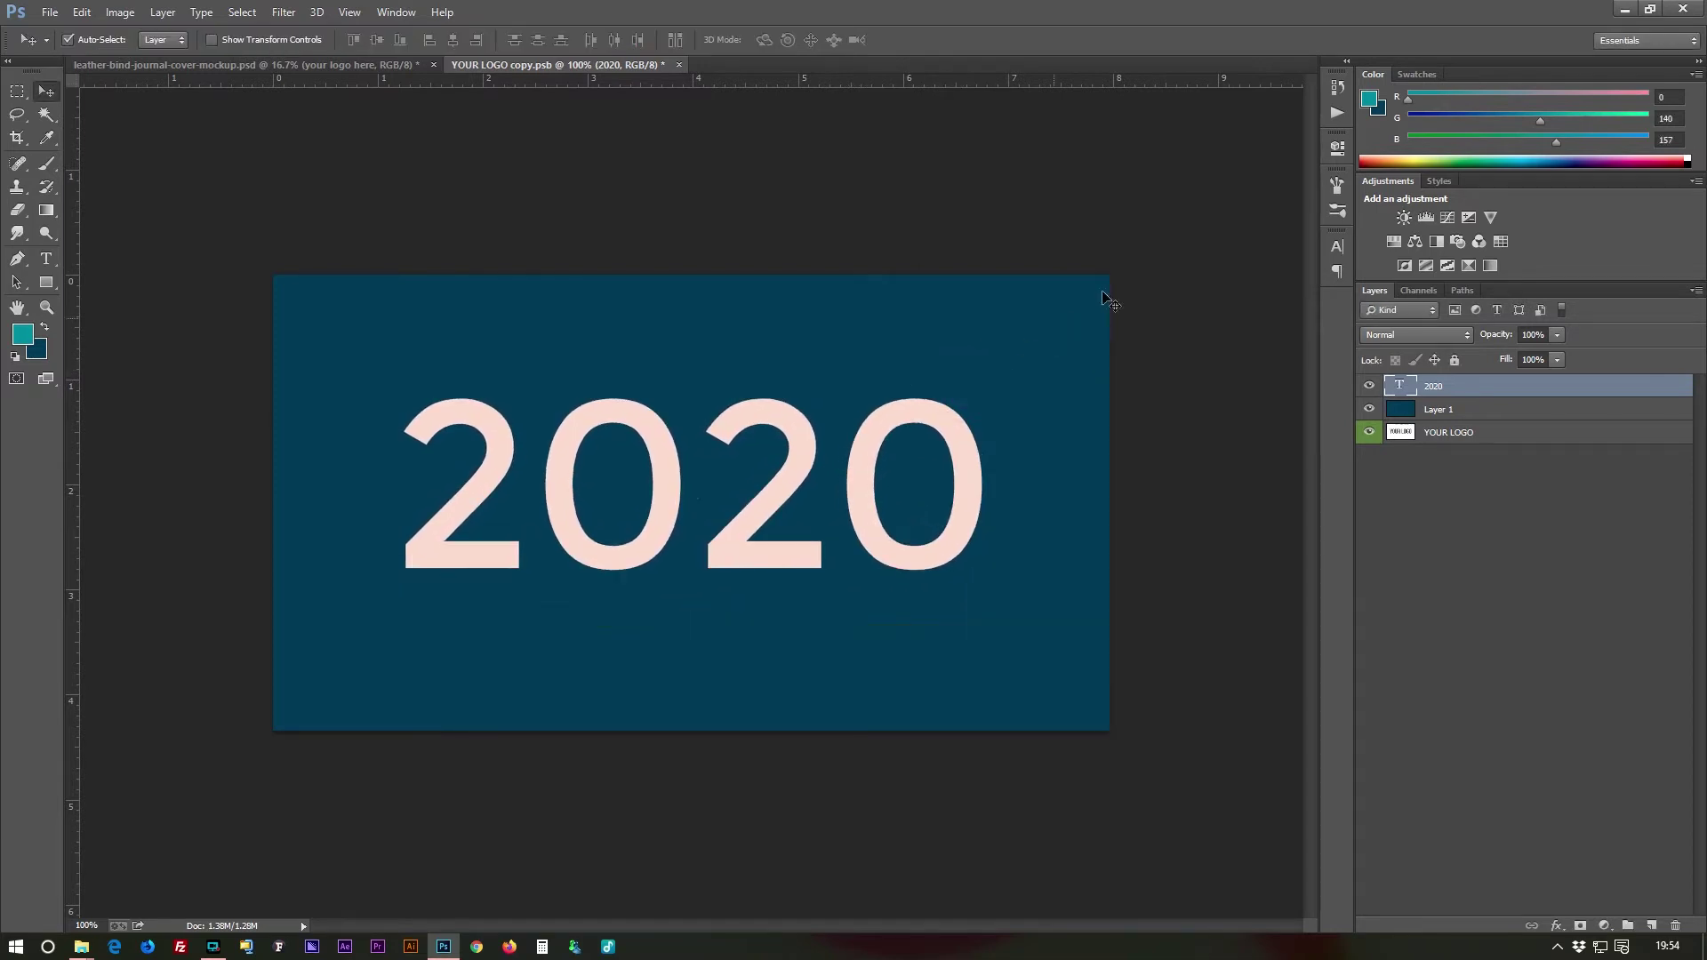
# Set the 2020 text's font to Montserrat in the Black style
pyautogui.click(1341, 248)
pyautogui.click(1191, 255)
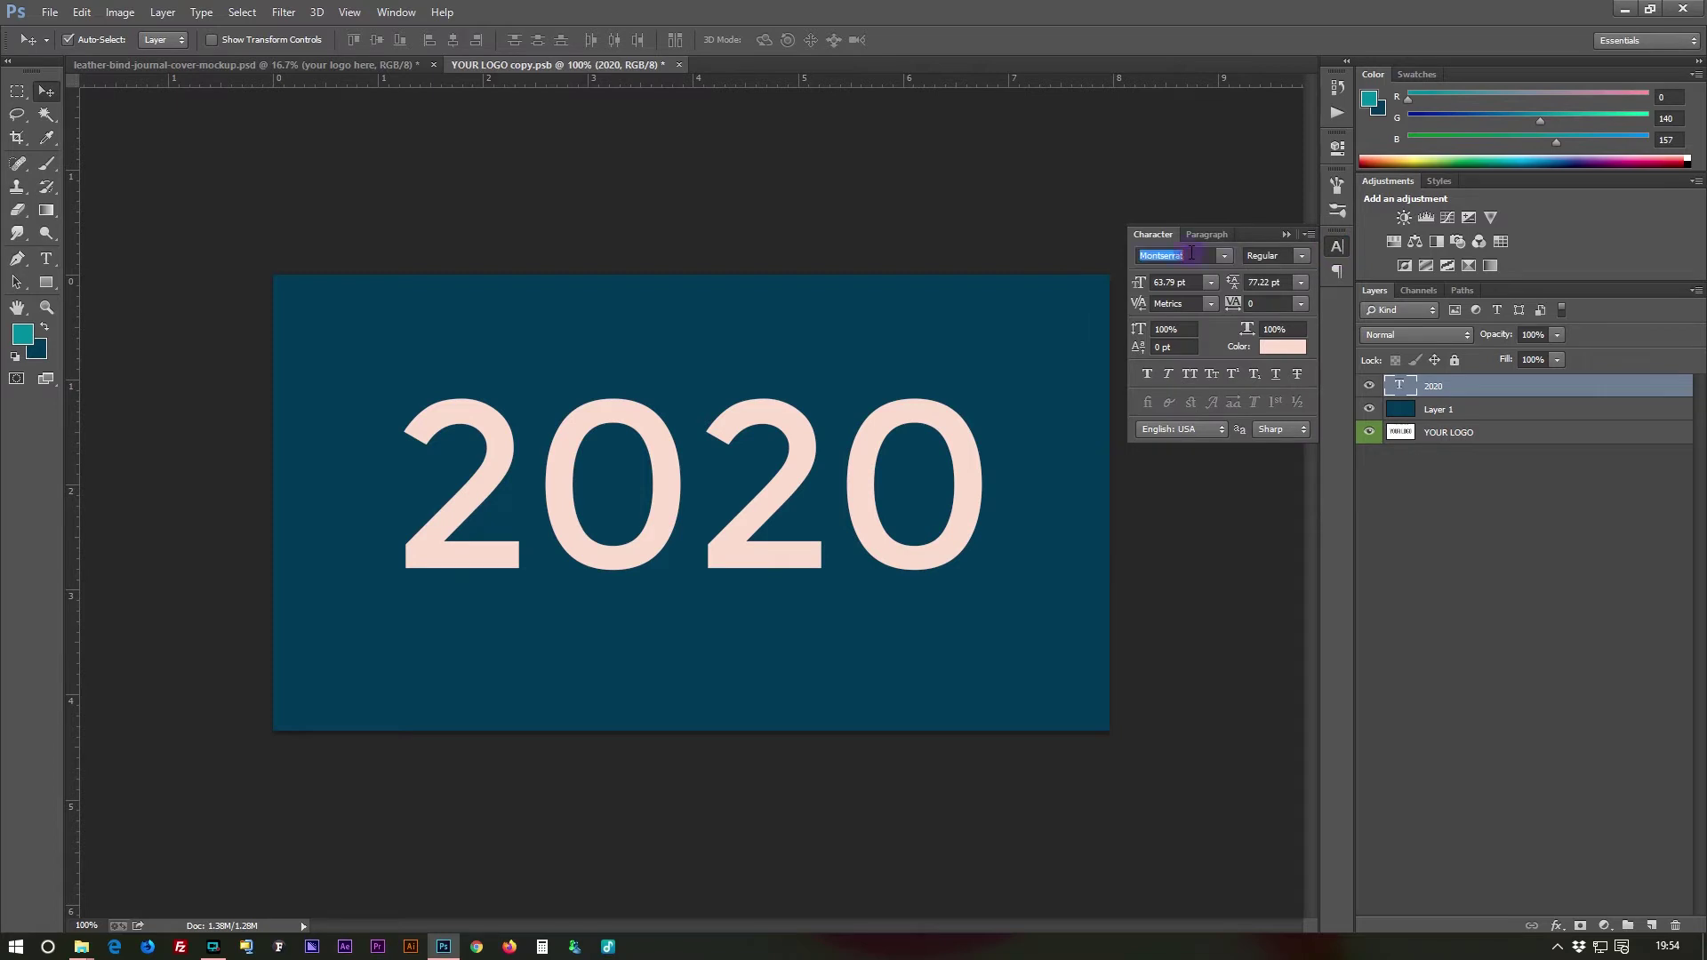
pyautogui.write('URW Geometric')
pyautogui.click(1302, 258)
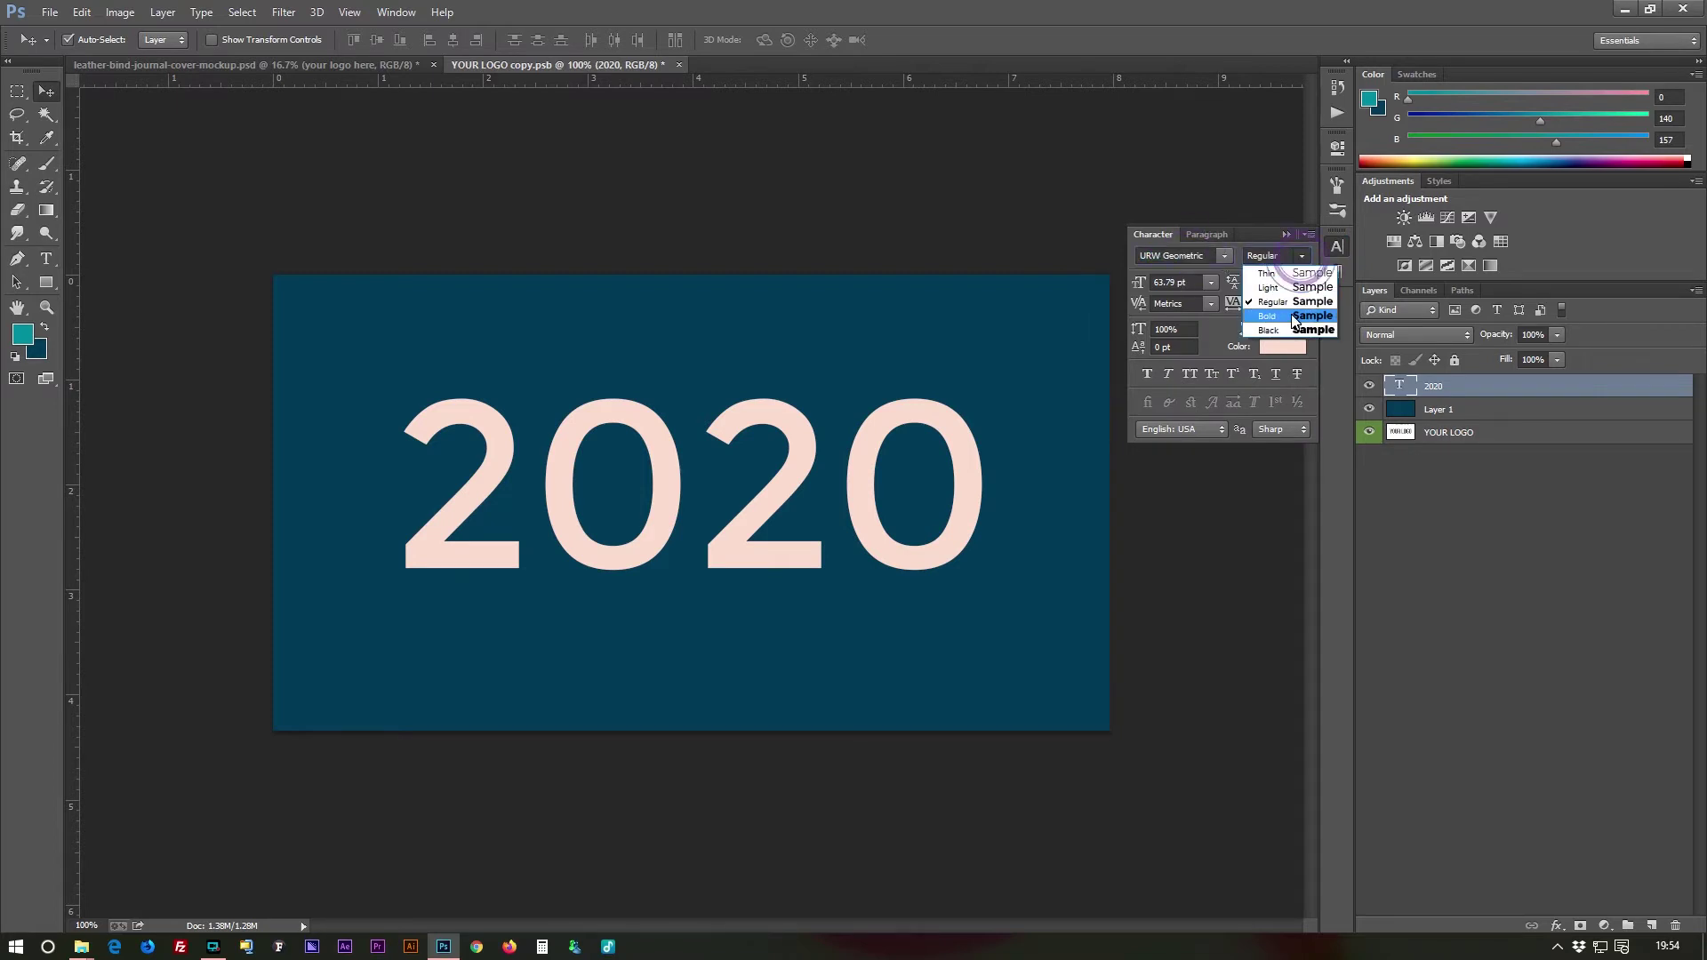
pyautogui.click(1272, 334)
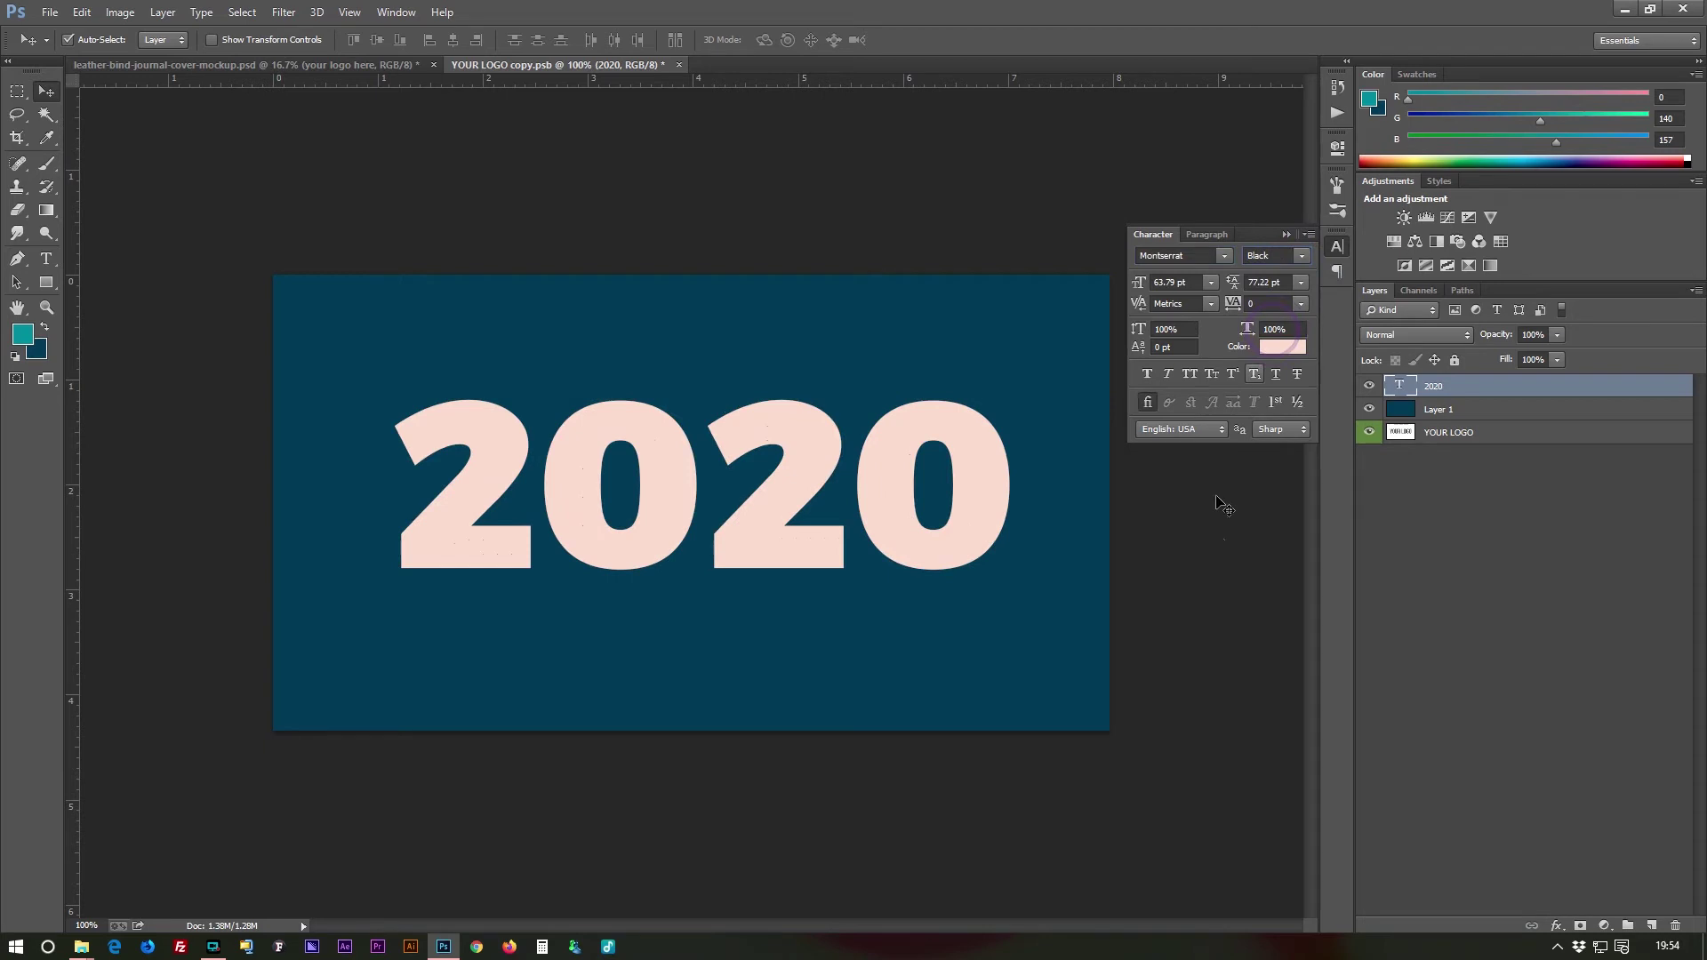
pyautogui.click(1286, 233)
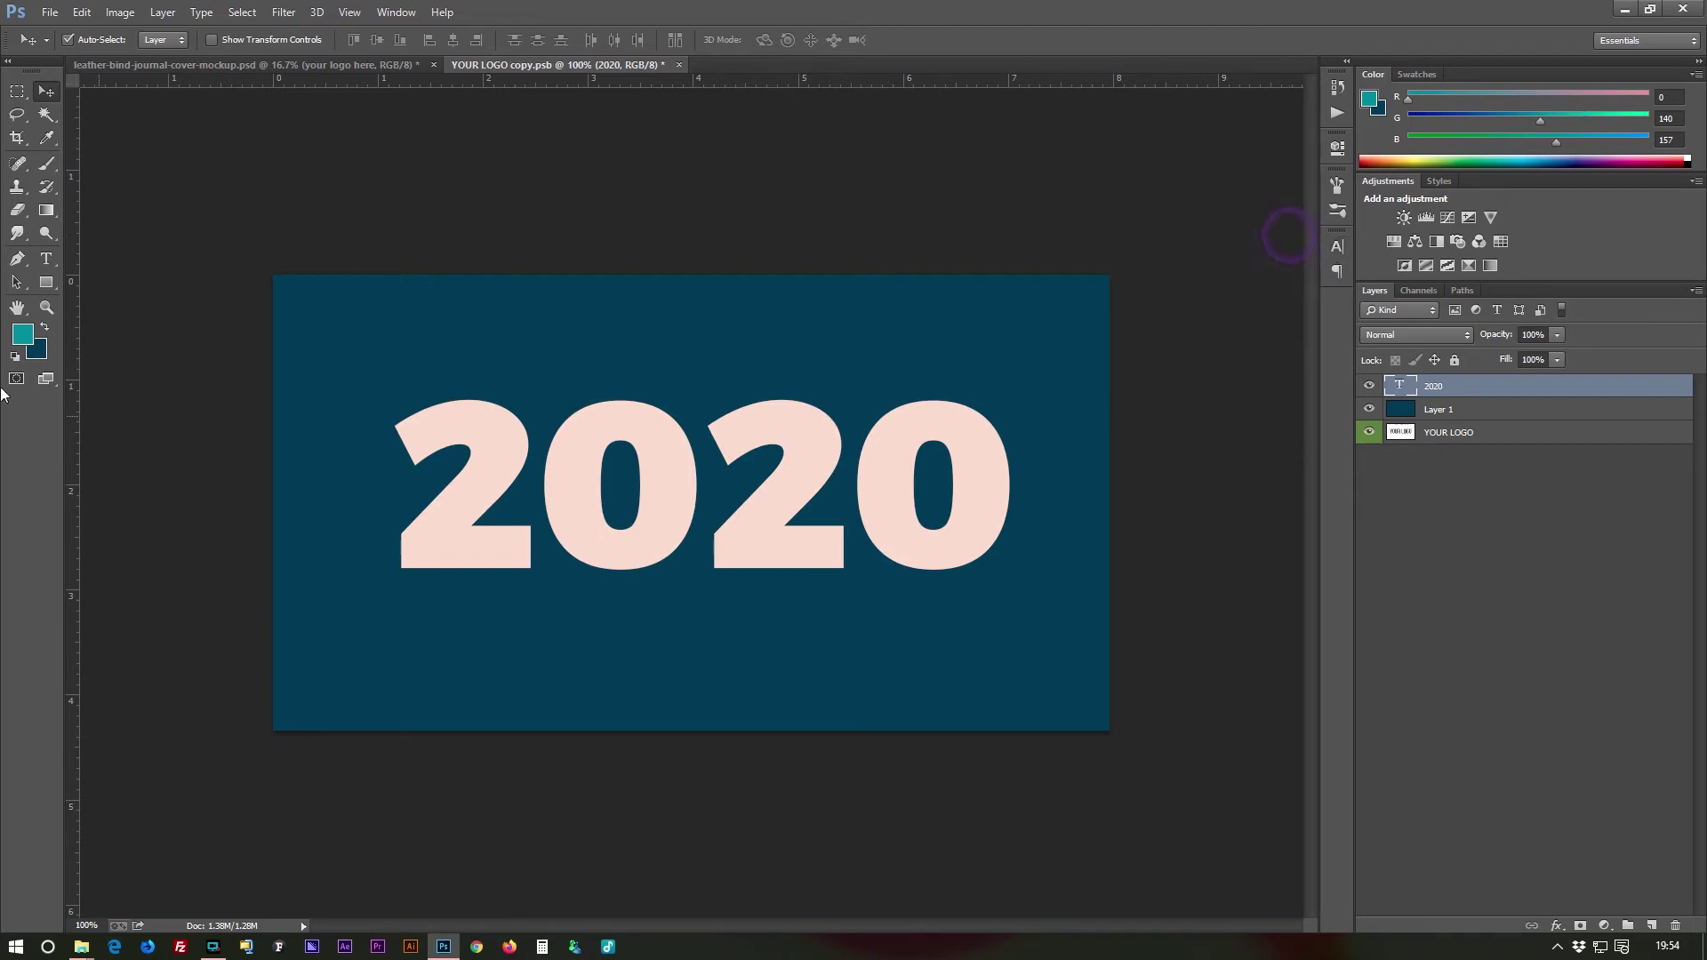
# Recolour the 2020 text to a bright cyan derived from the teal foreground colour
pyautogui.rightClick(1522, 388)
pyautogui.click(1551, 389)
pyautogui.click(1337, 246)
pyautogui.click(1283, 347)
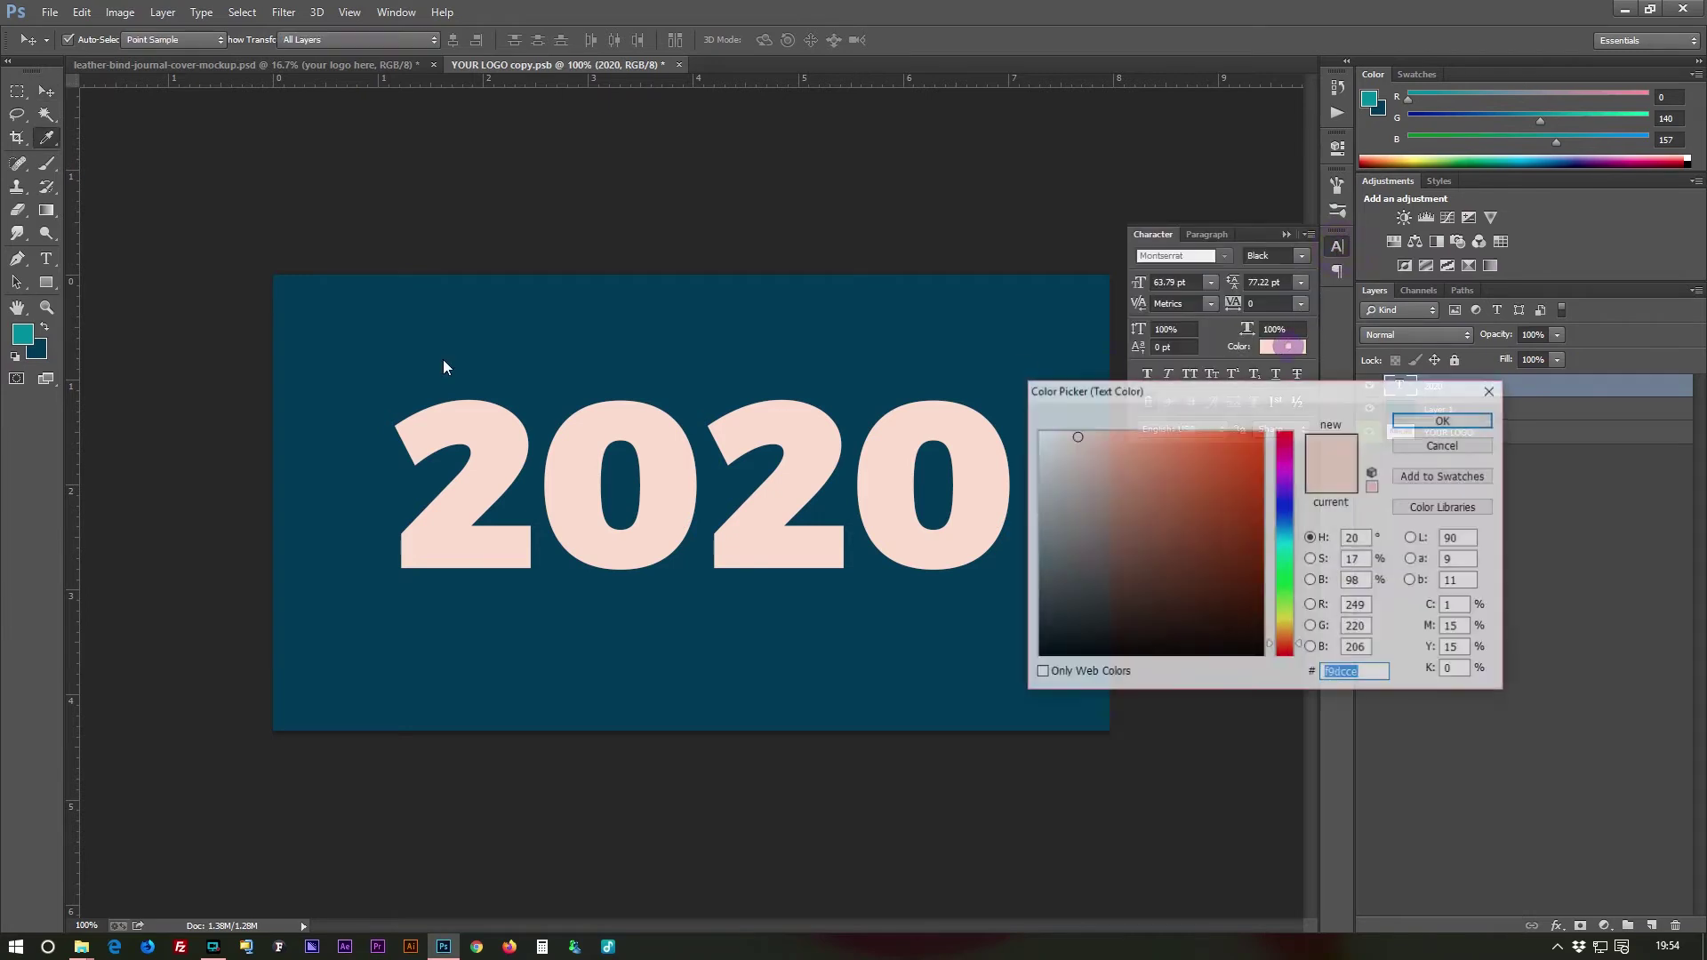
pyautogui.click(25, 331)
pyautogui.moveTo(1258, 524); pyautogui.dragTo(1264, 432)
pyautogui.click(1444, 419)
# Save the logo document, return to the journal mockup and save it as well
pyautogui.click(50, 13)
pyautogui.click(133, 209)
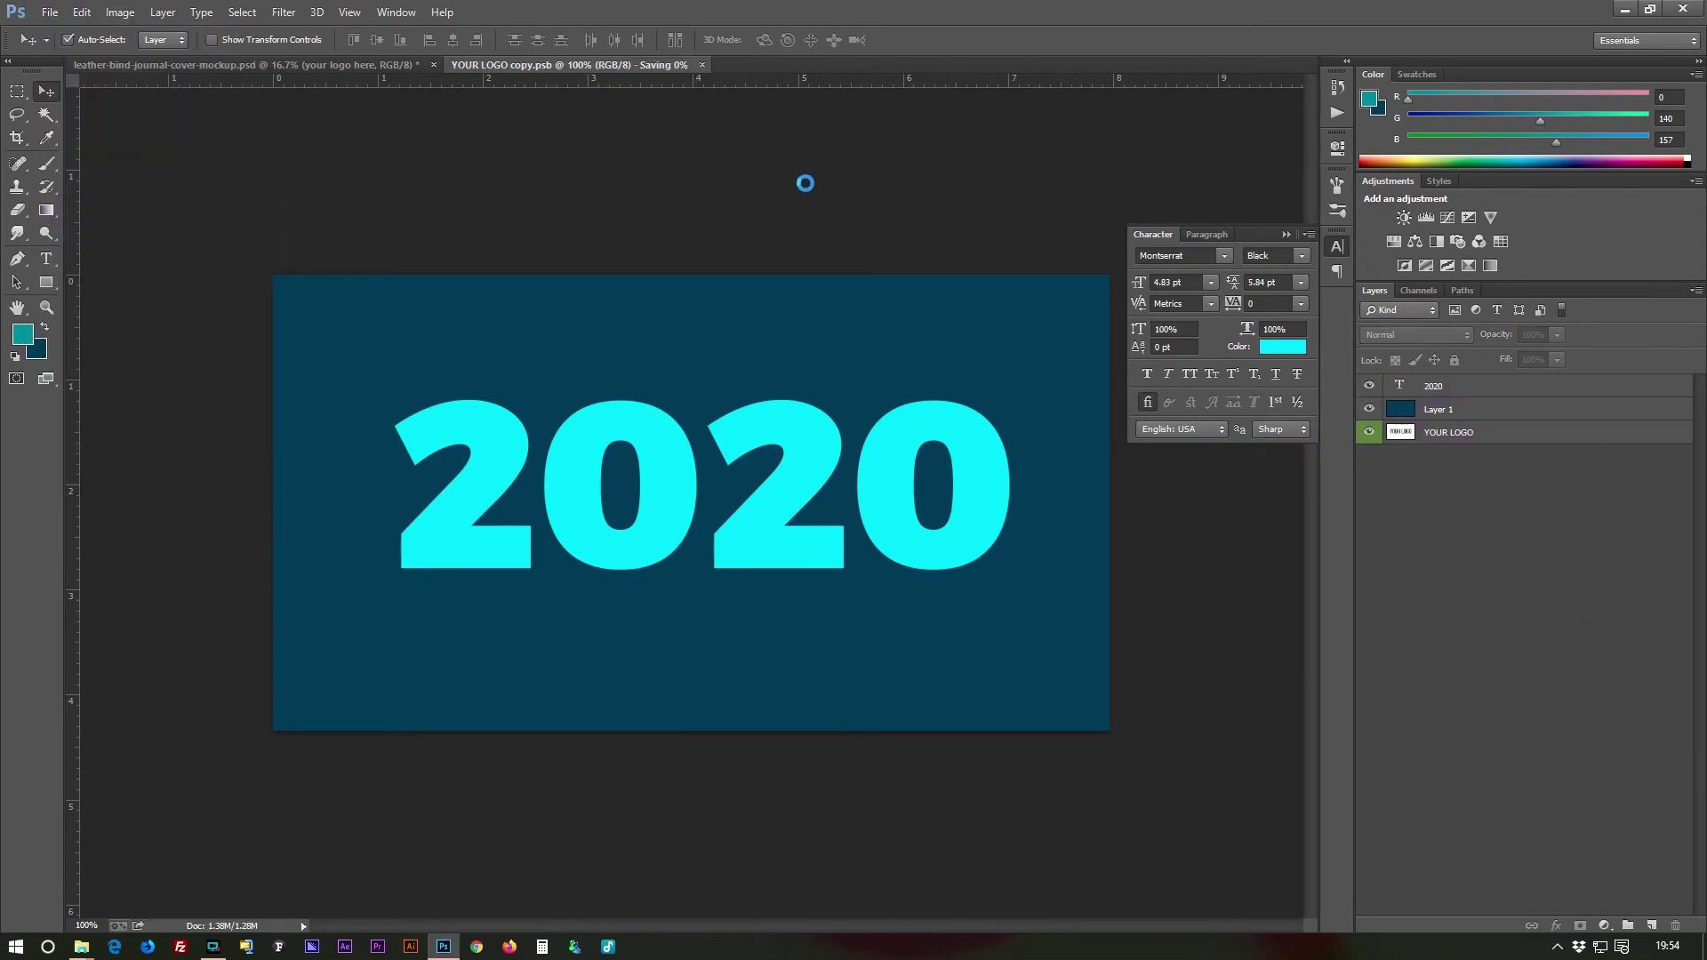
pyautogui.click(355, 65)
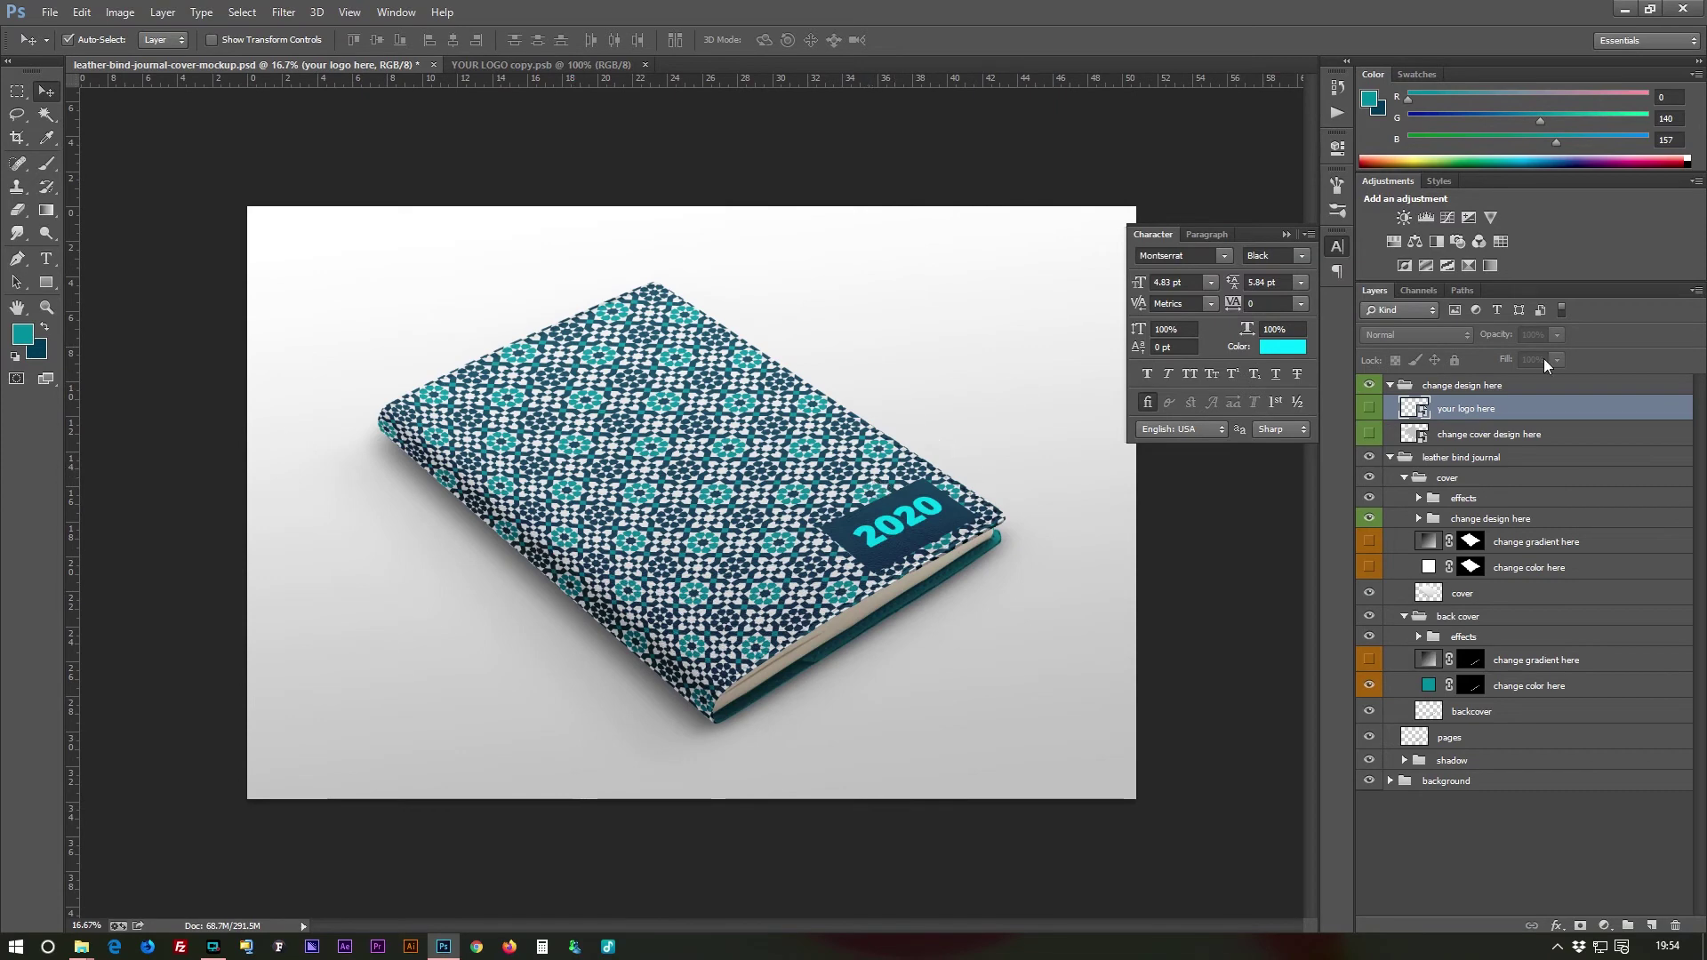
pyautogui.click(50, 13)
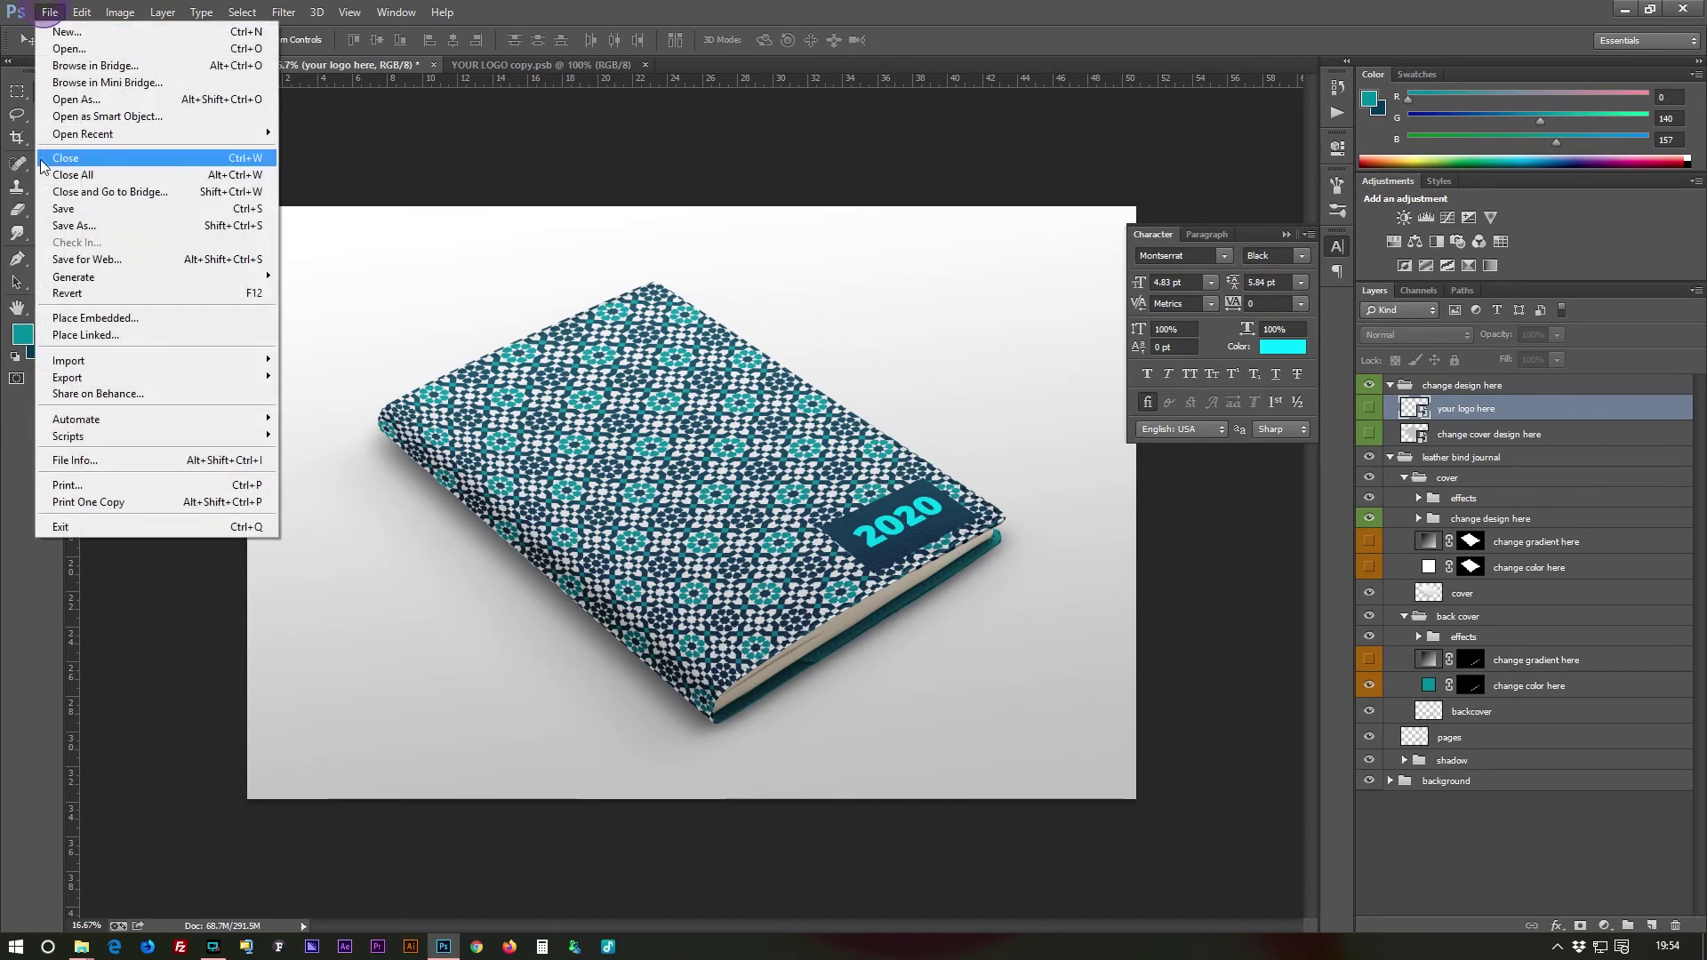
pyautogui.click(54, 211)
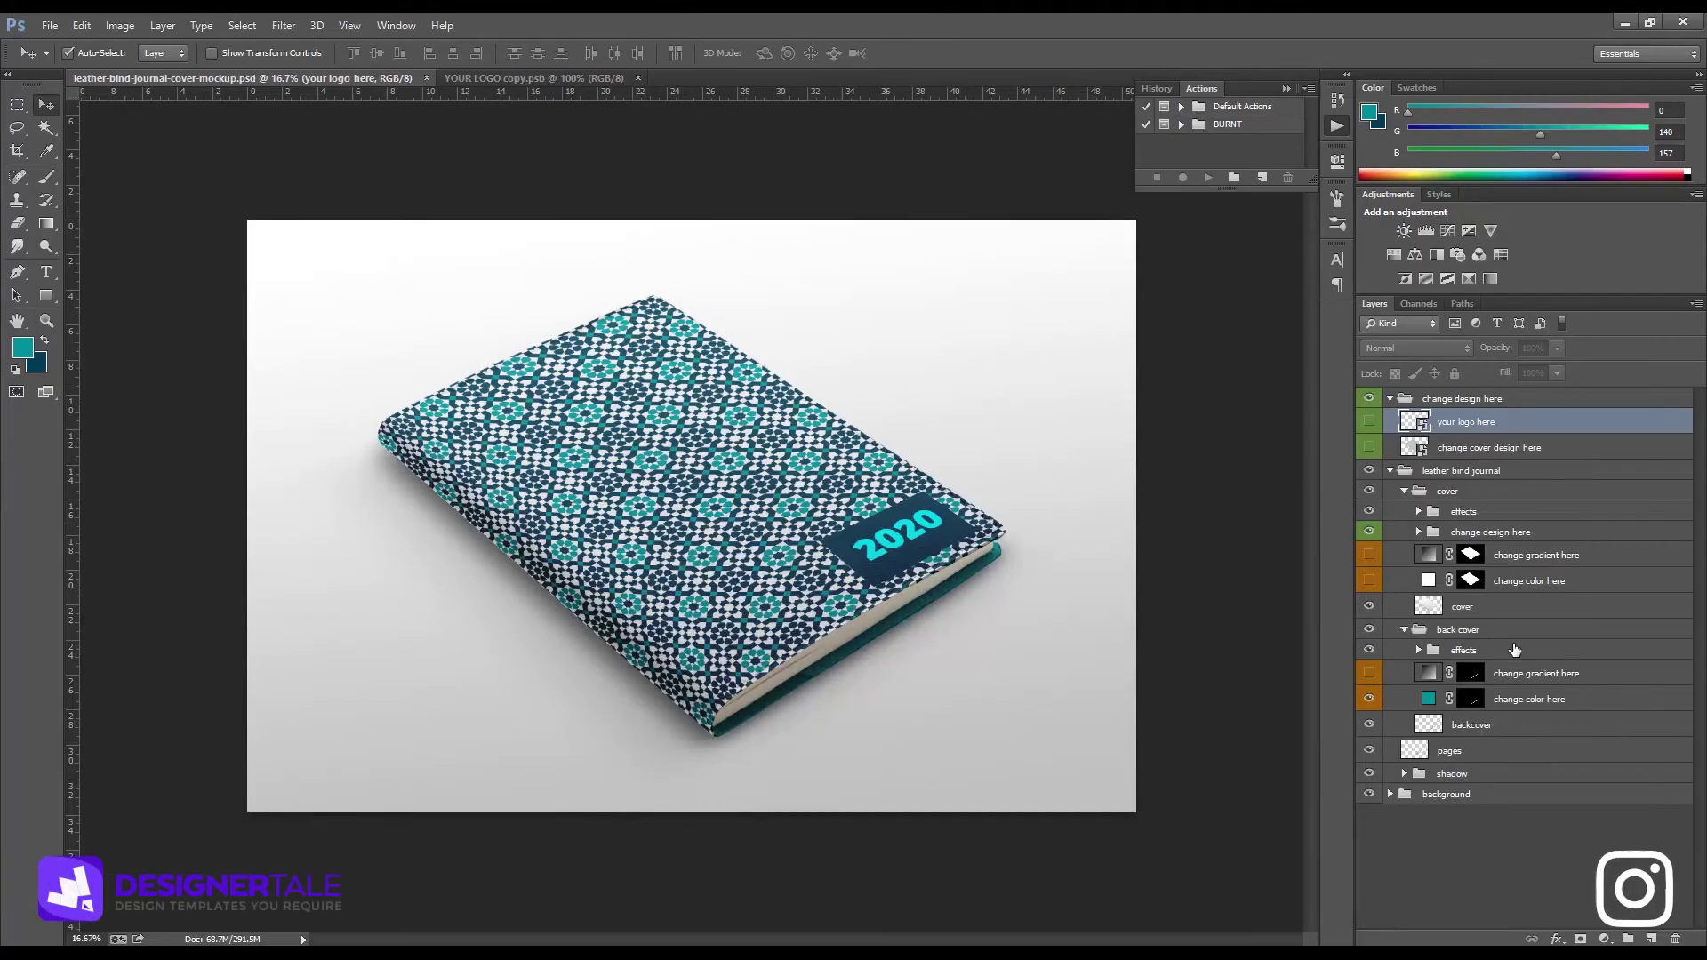
# Hide the cover's design group and the back cover's colour fill, and show the gradient fills of both covers
pyautogui.click(1369, 532)
pyautogui.click(1370, 555)
pyautogui.click(1369, 673)
pyautogui.click(1369, 698)
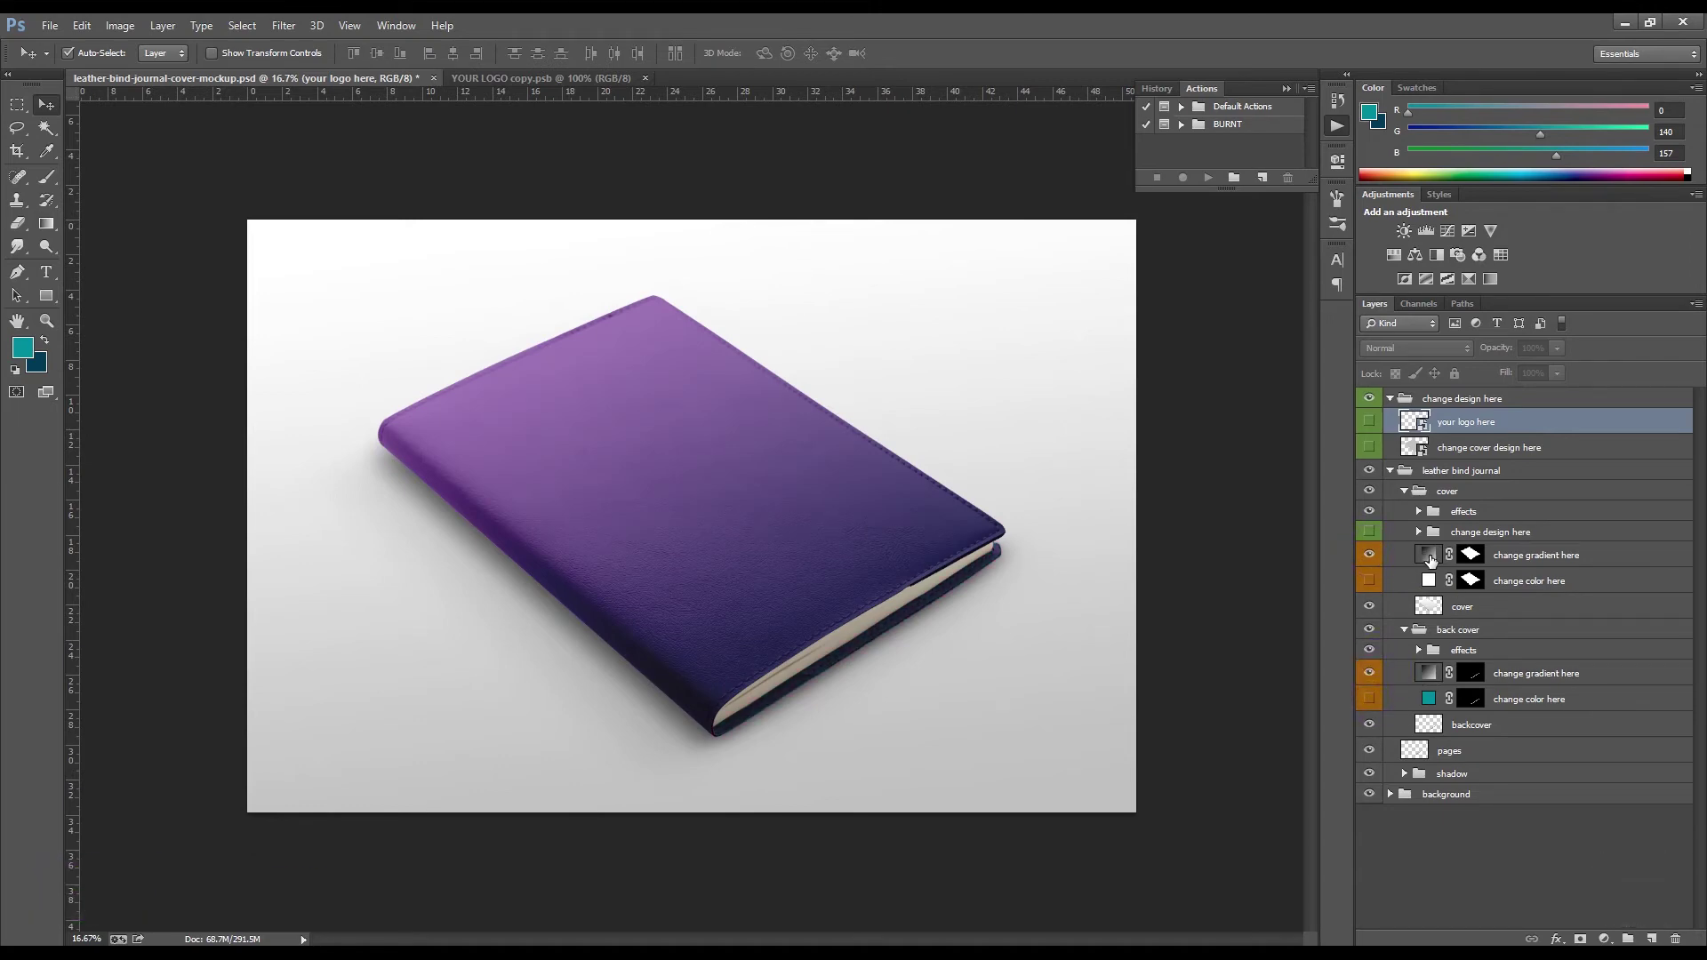
# Change the front cover's gradient fill to the teal to dark blue foreground-to-background preset and reverse it
pyautogui.doubleClick(1429, 555)
pyautogui.click(1111, 295)
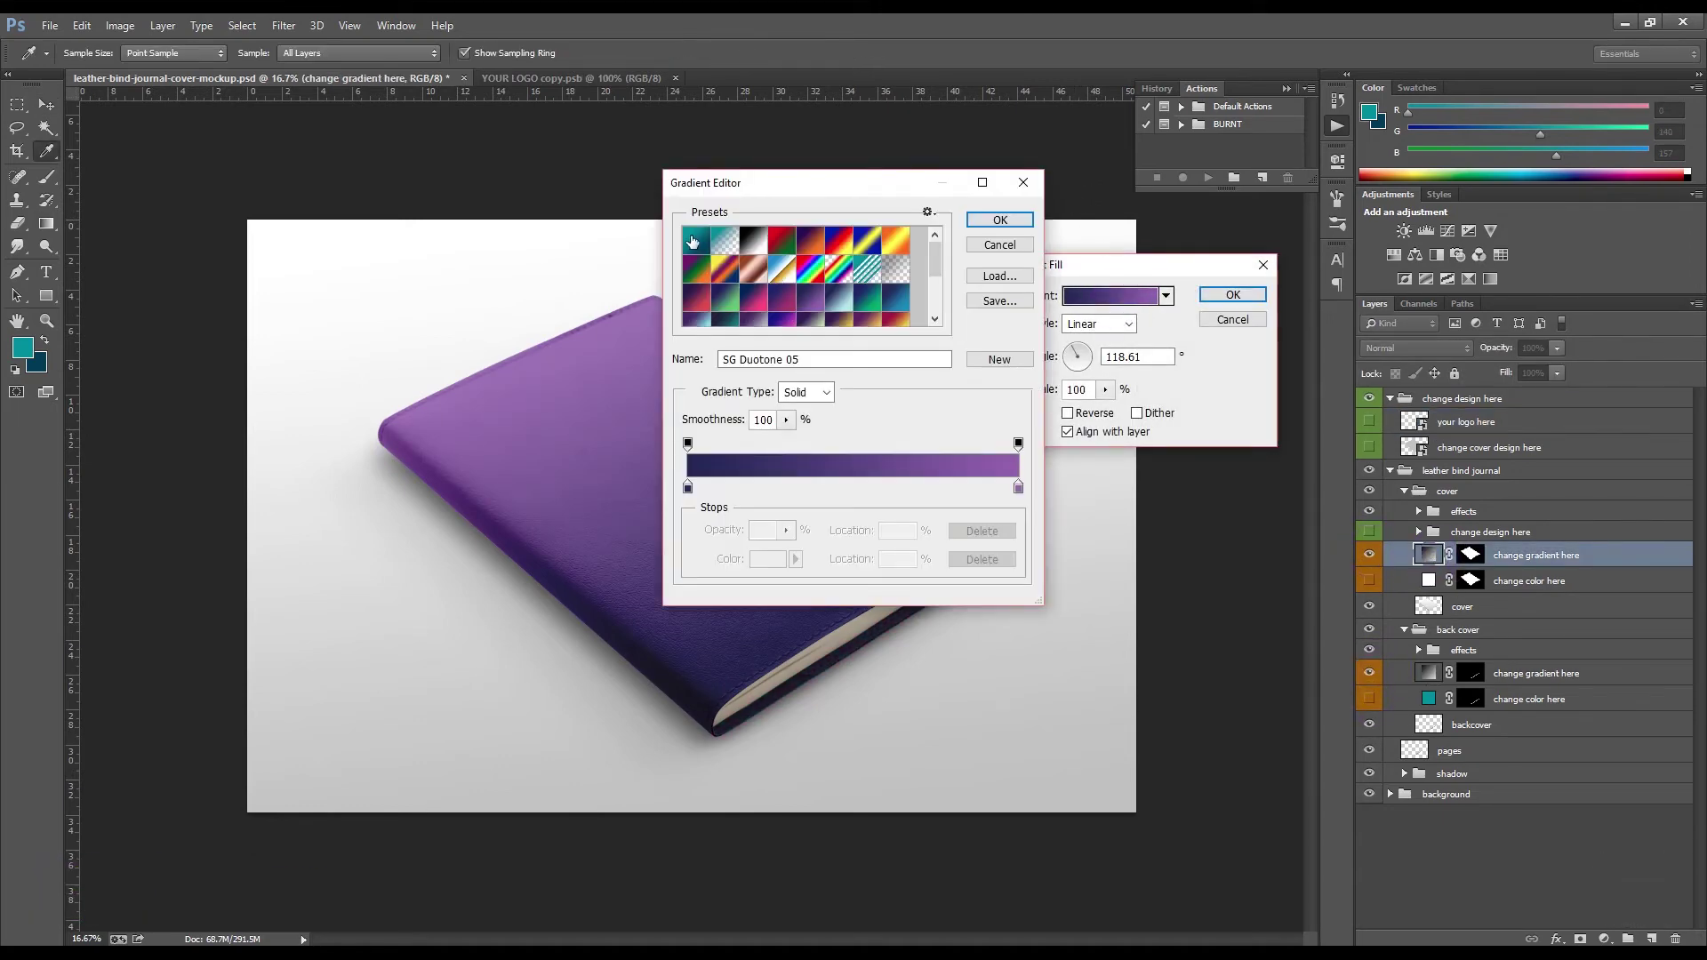
pyautogui.click(693, 240)
pyautogui.click(999, 221)
pyautogui.click(1066, 412)
pyautogui.click(1232, 294)
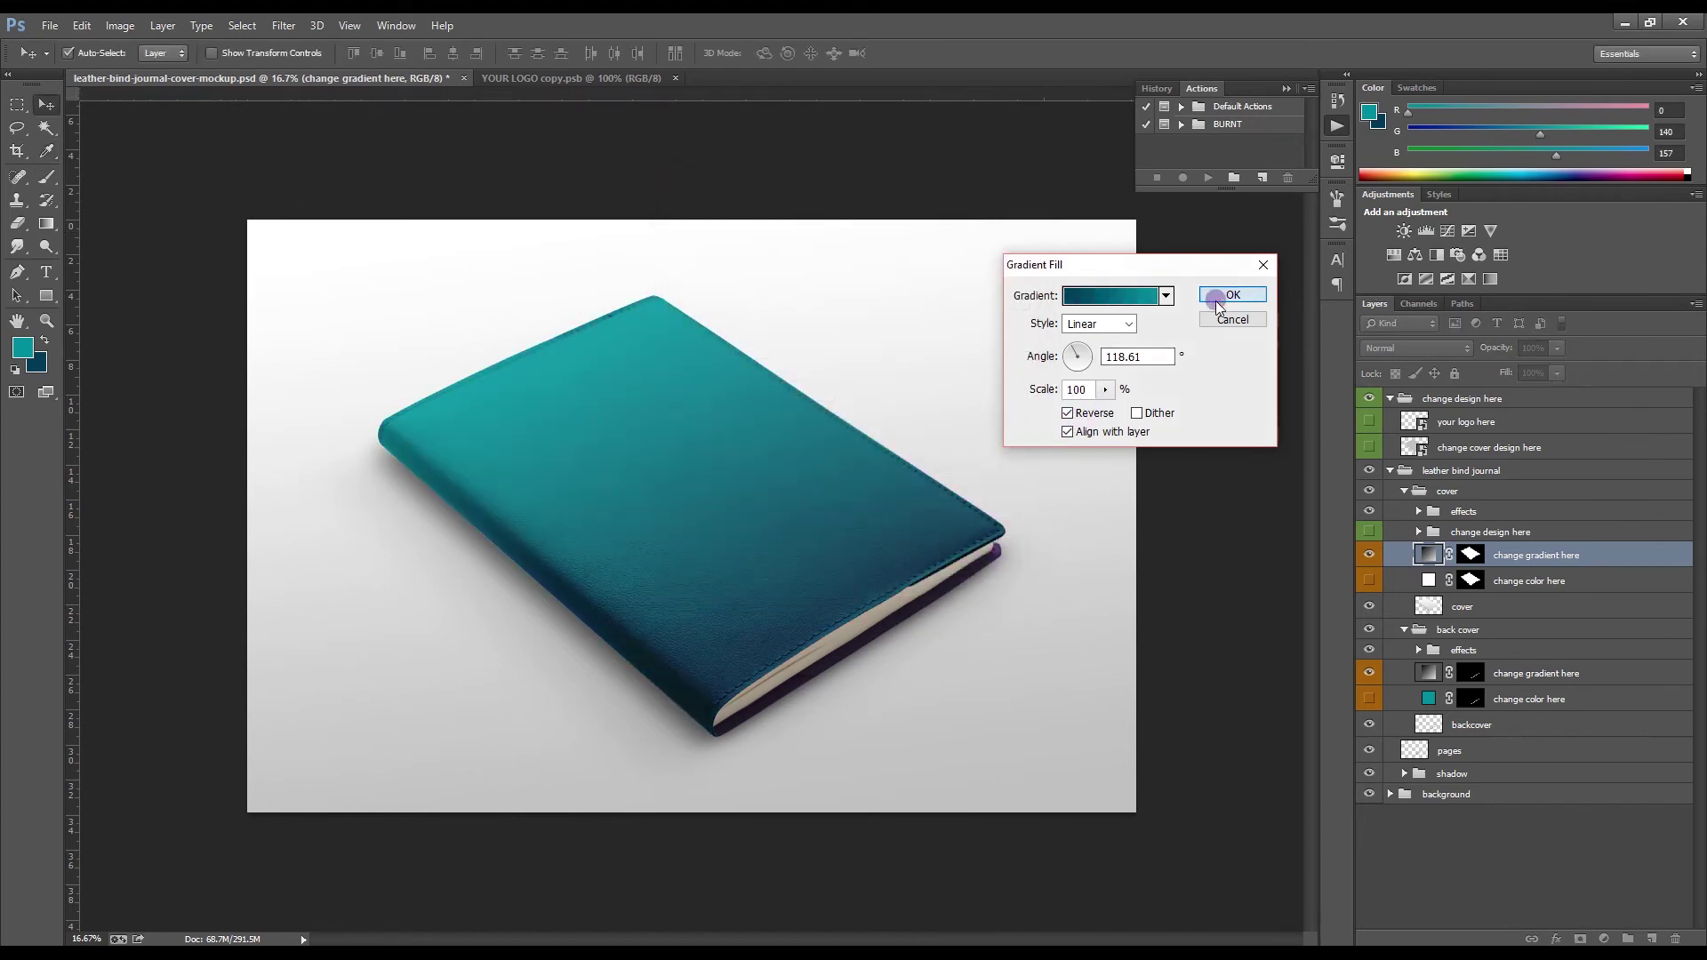
# Give the back cover's gradient fill the same teal to dark blue preset, reversed to match the front cover
pyautogui.doubleClick(1427, 673)
pyautogui.click(1129, 295)
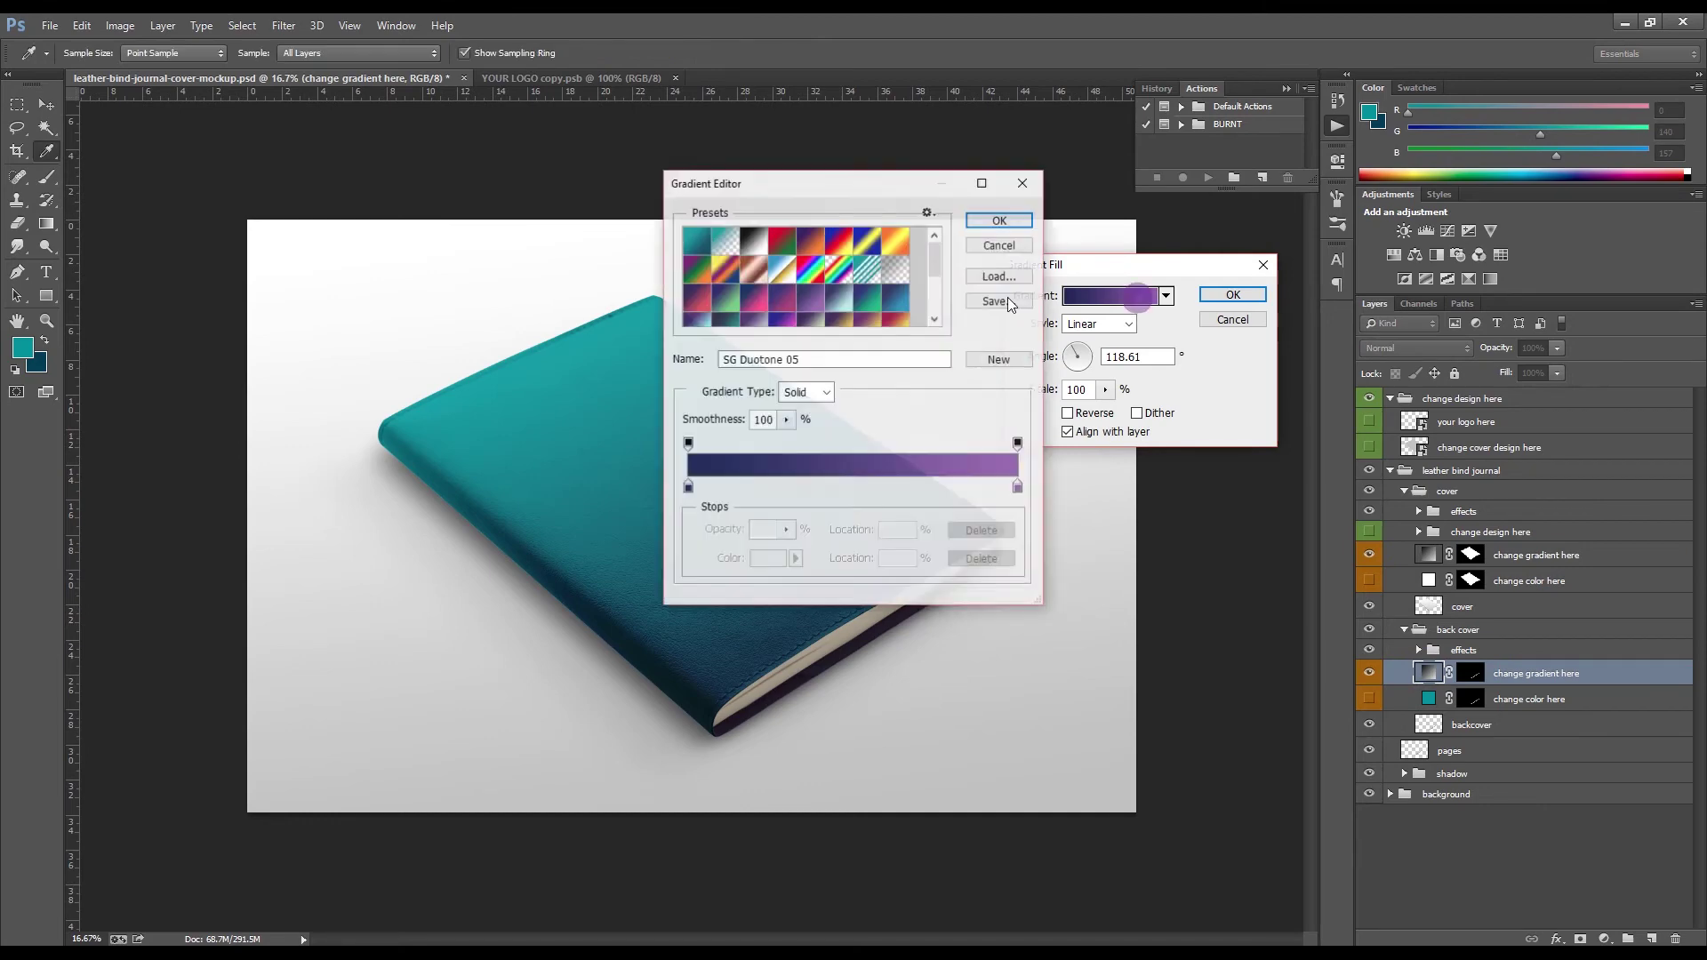
pyautogui.click(698, 241)
pyautogui.click(999, 220)
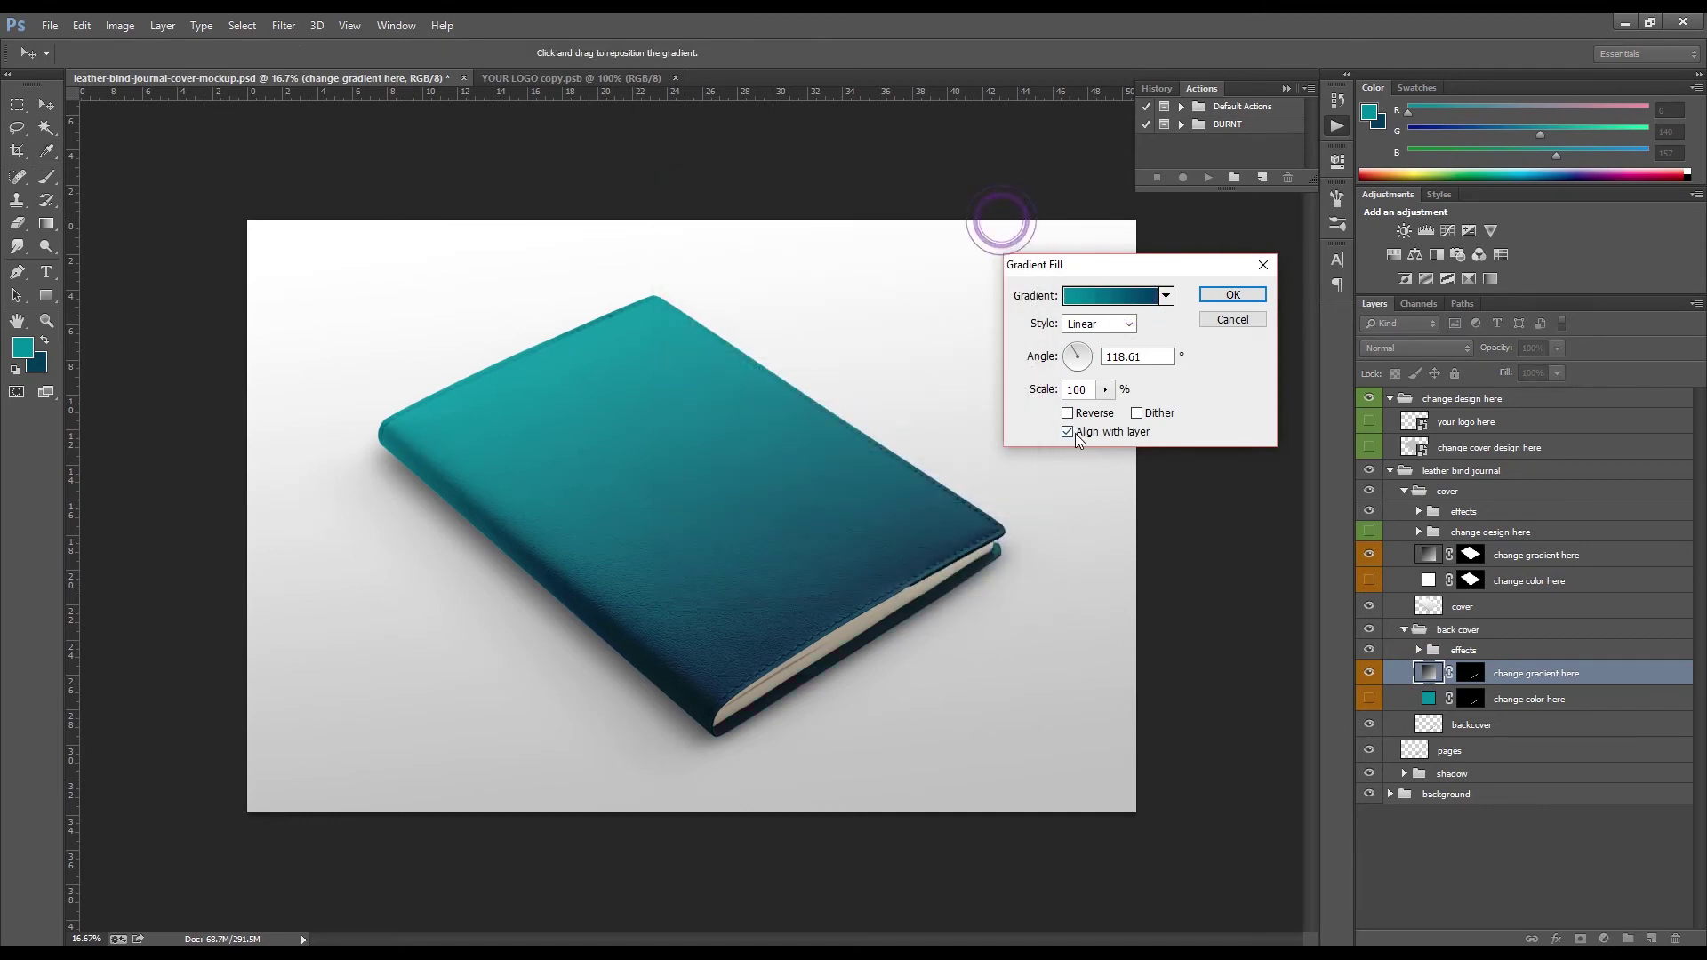
pyautogui.click(1069, 414)
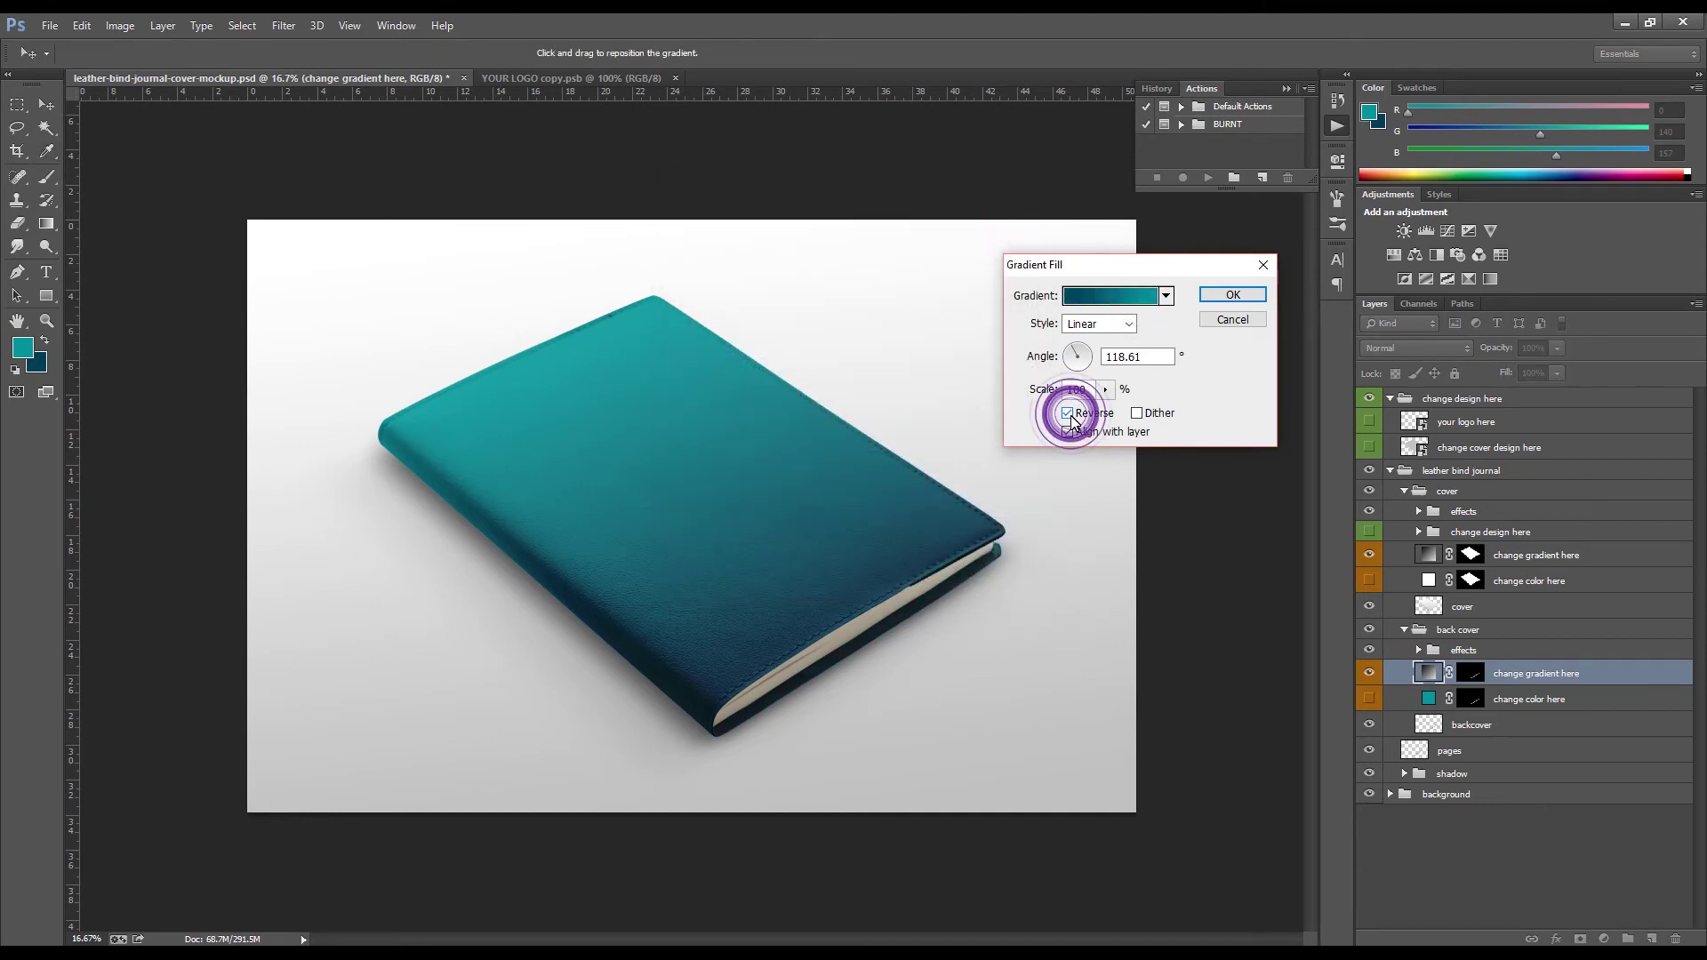
pyautogui.click(1069, 412)
pyautogui.click(1068, 411)
pyautogui.click(1235, 295)
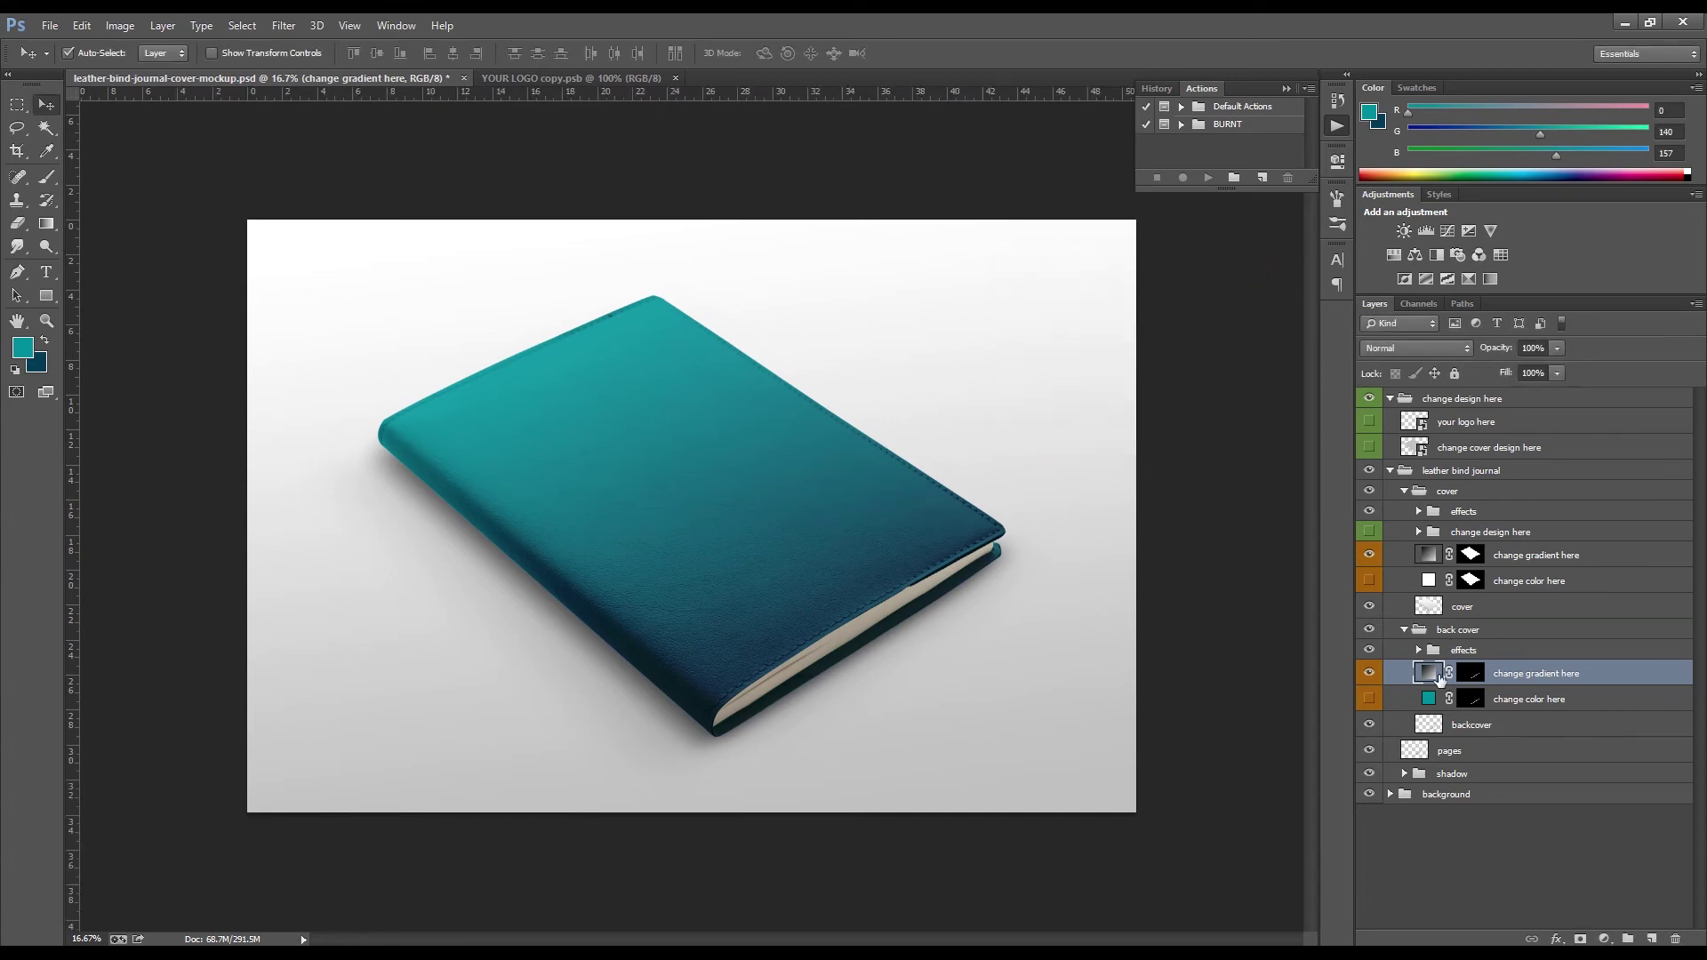
# Show the logo layer on the gradient cover and save the journal mockup
pyautogui.click(1369, 421)
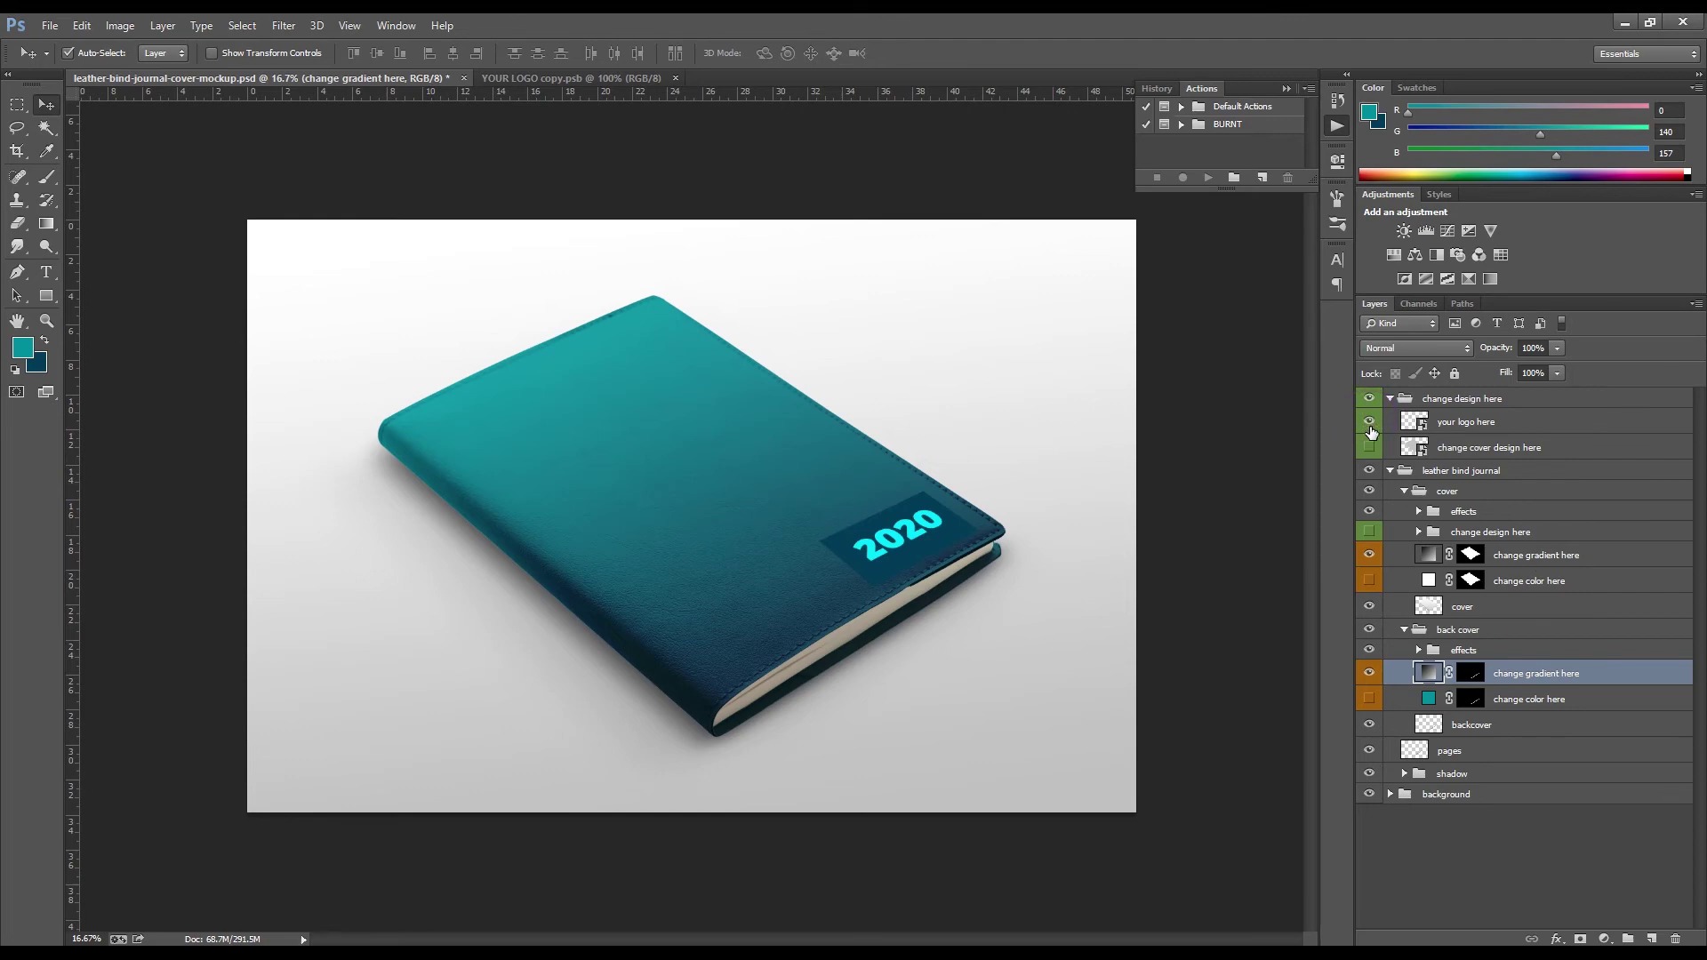
pyautogui.click(50, 24)
pyautogui.click(89, 213)
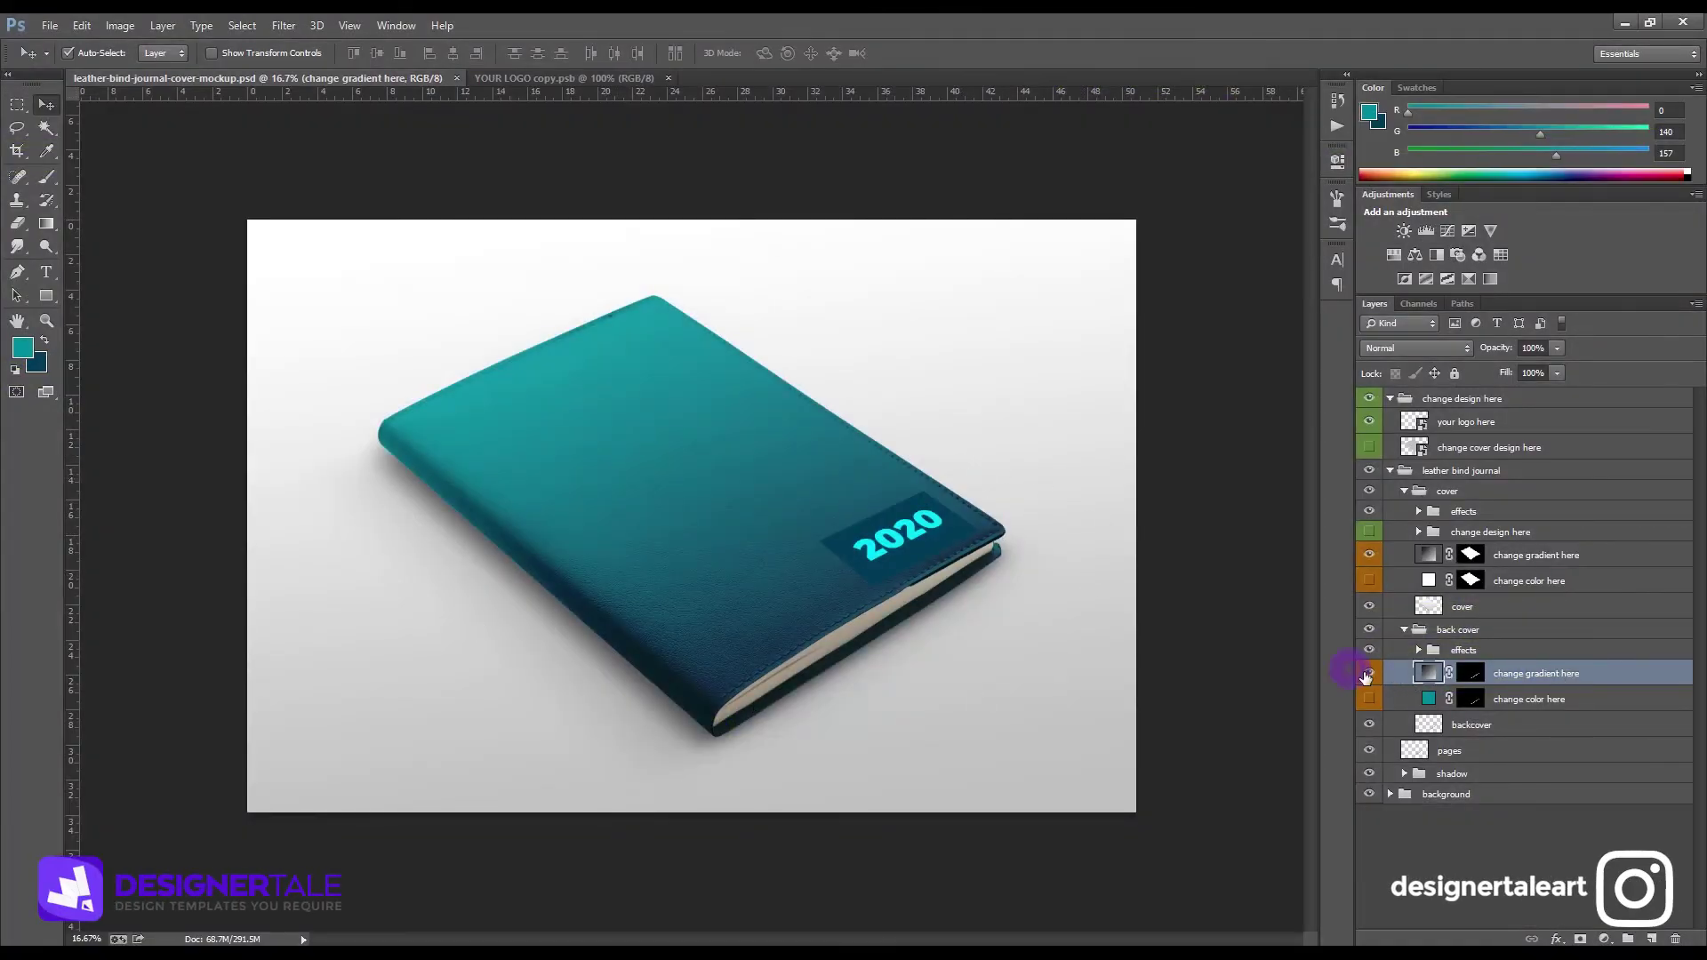
# Switch the back and front covers from gradient to solid colour fills, both using the dark blue background colour
pyautogui.doubleClick(1428, 699)
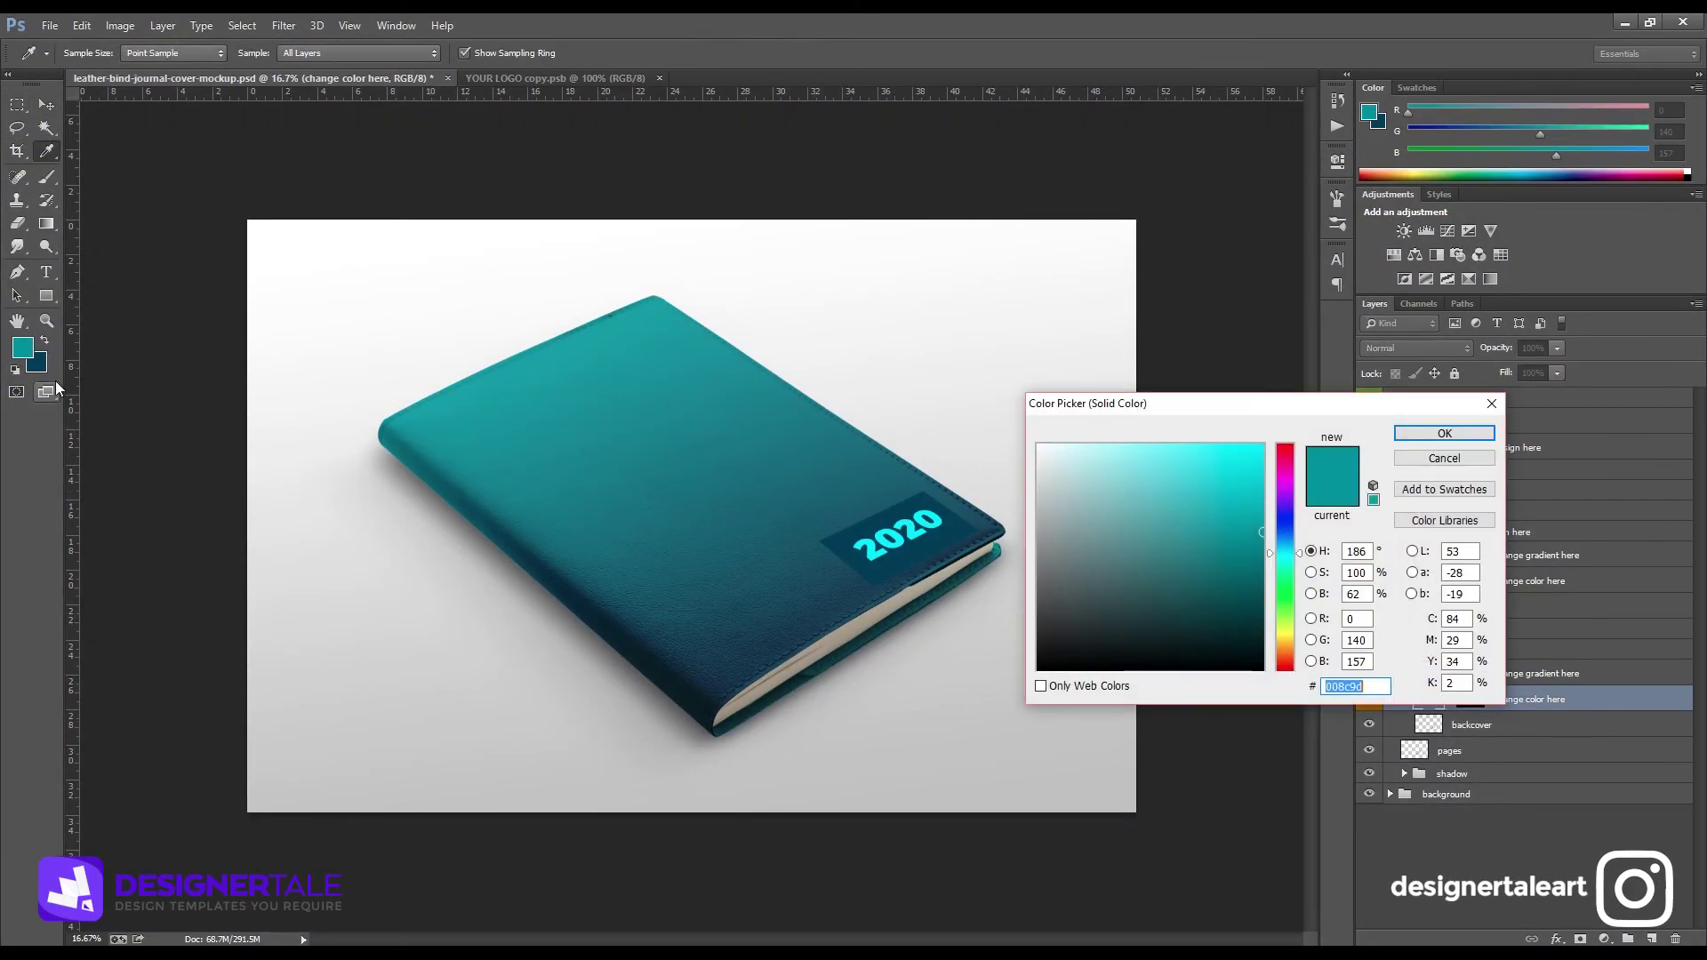
pyautogui.click(1445, 433)
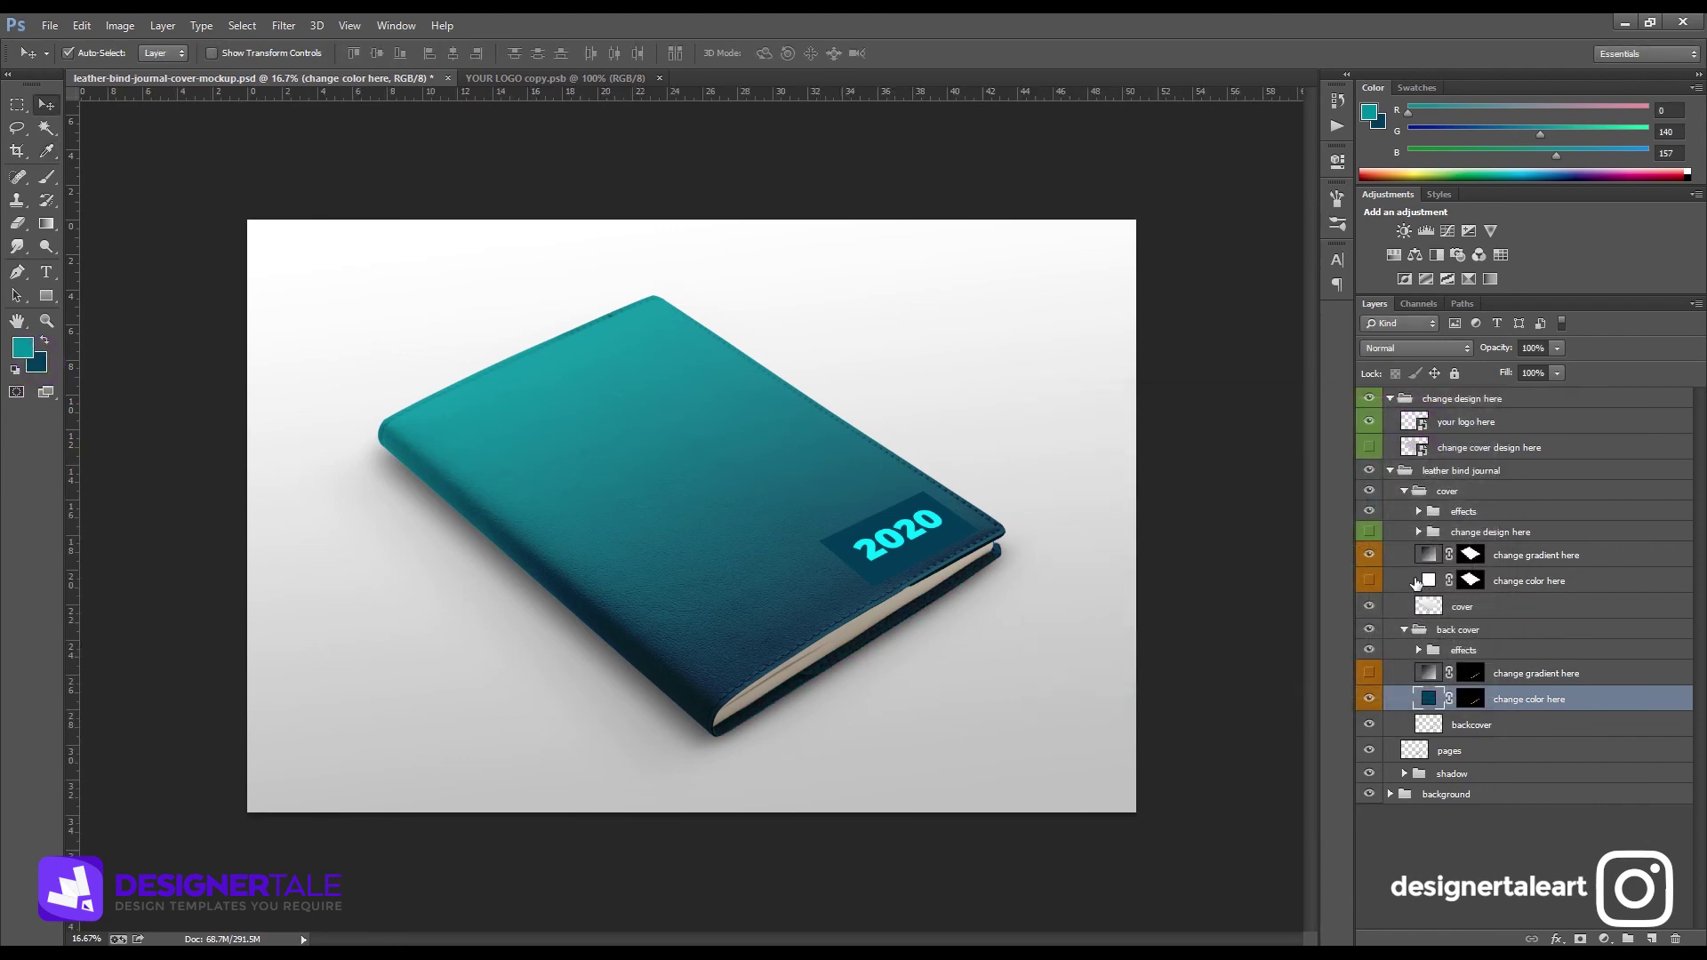
pyautogui.click(1370, 583)
pyautogui.doubleClick(1429, 581)
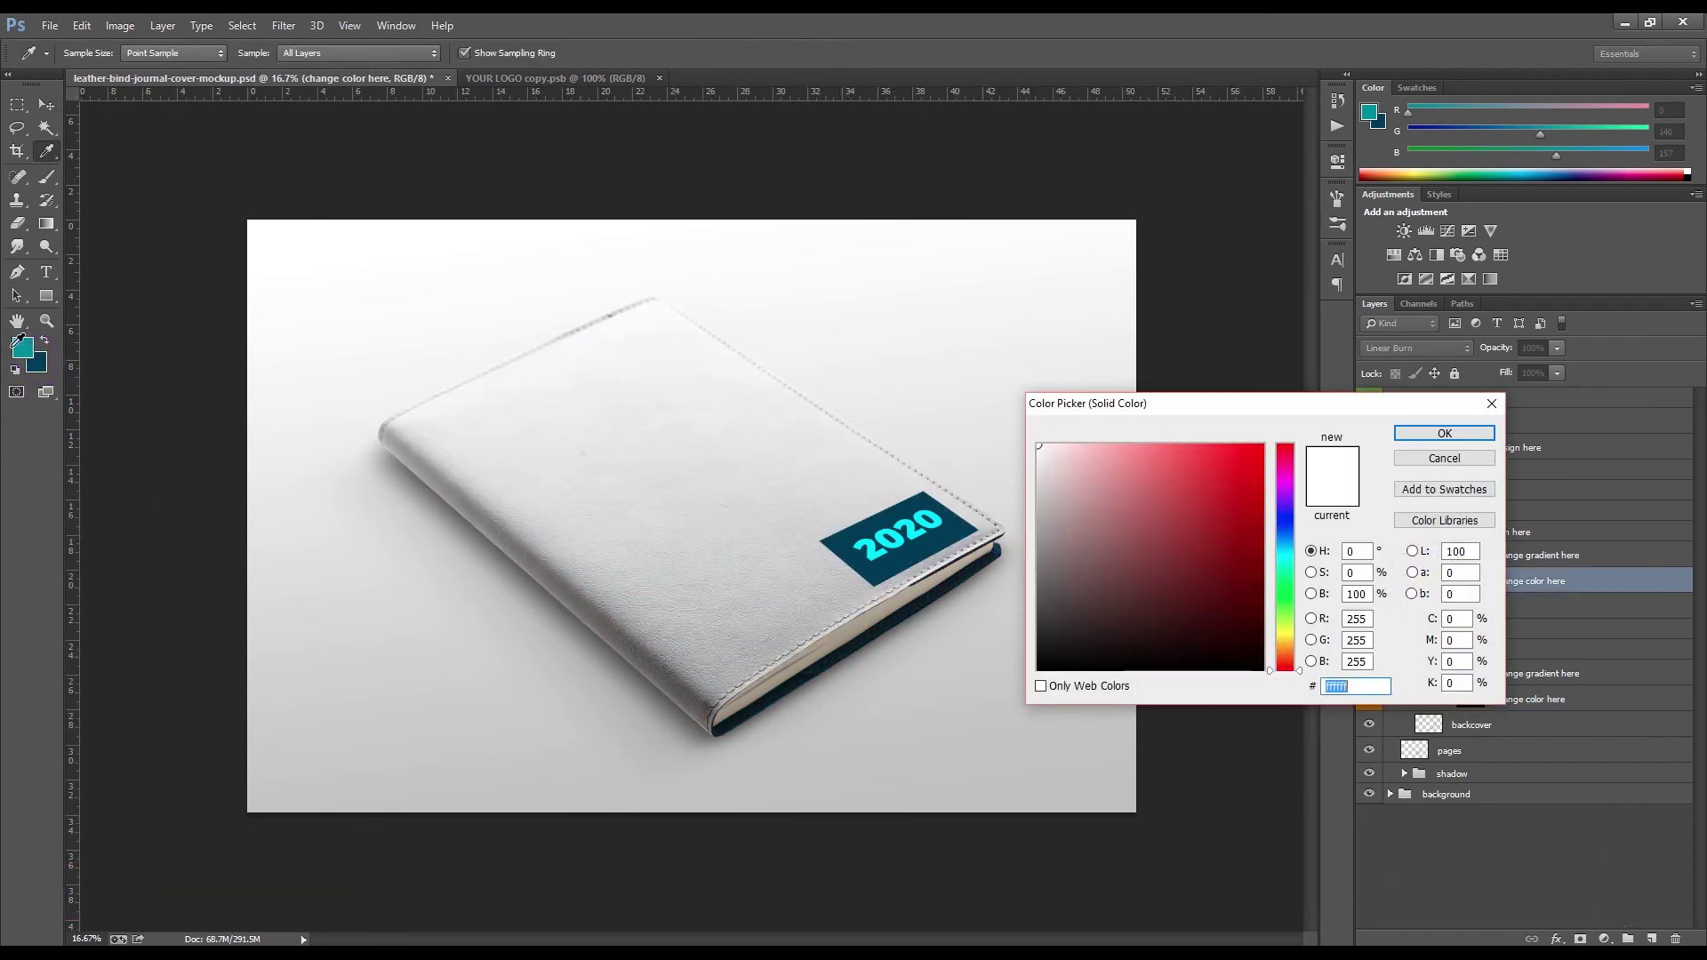
pyautogui.click(40, 364)
pyautogui.click(1448, 440)
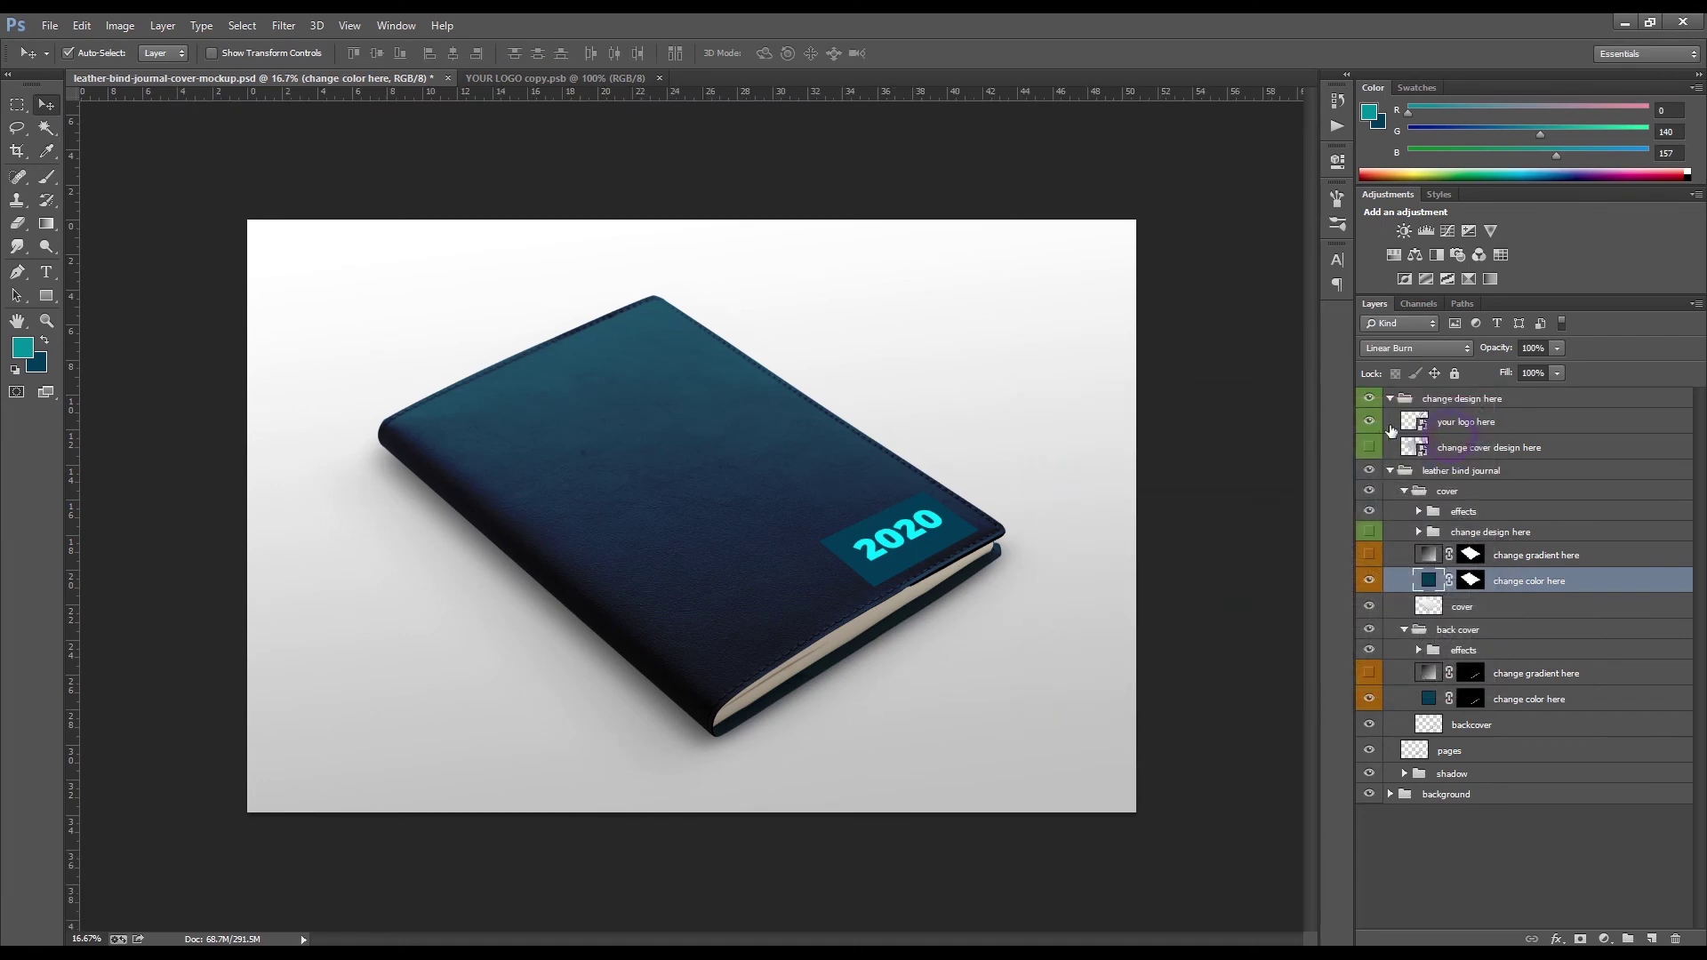
# Hide the logo layer and save the journal mockup with its plain dark blue cover
pyautogui.click(1369, 421)
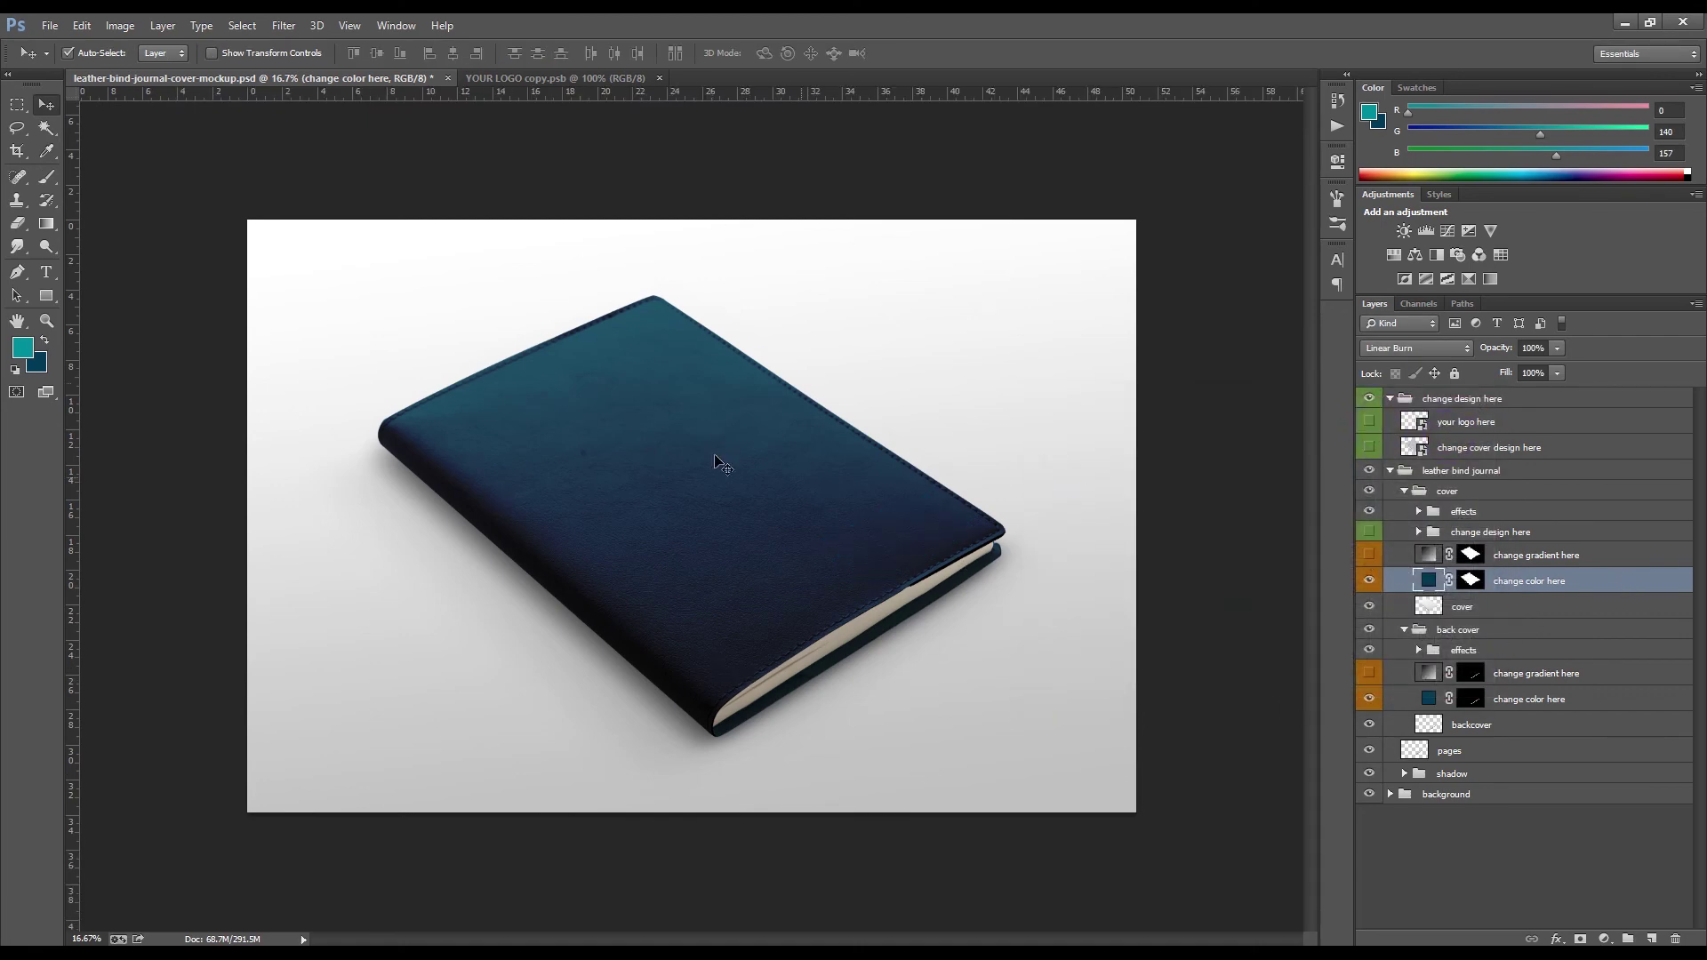
pyautogui.click(49, 25)
pyautogui.click(55, 223)
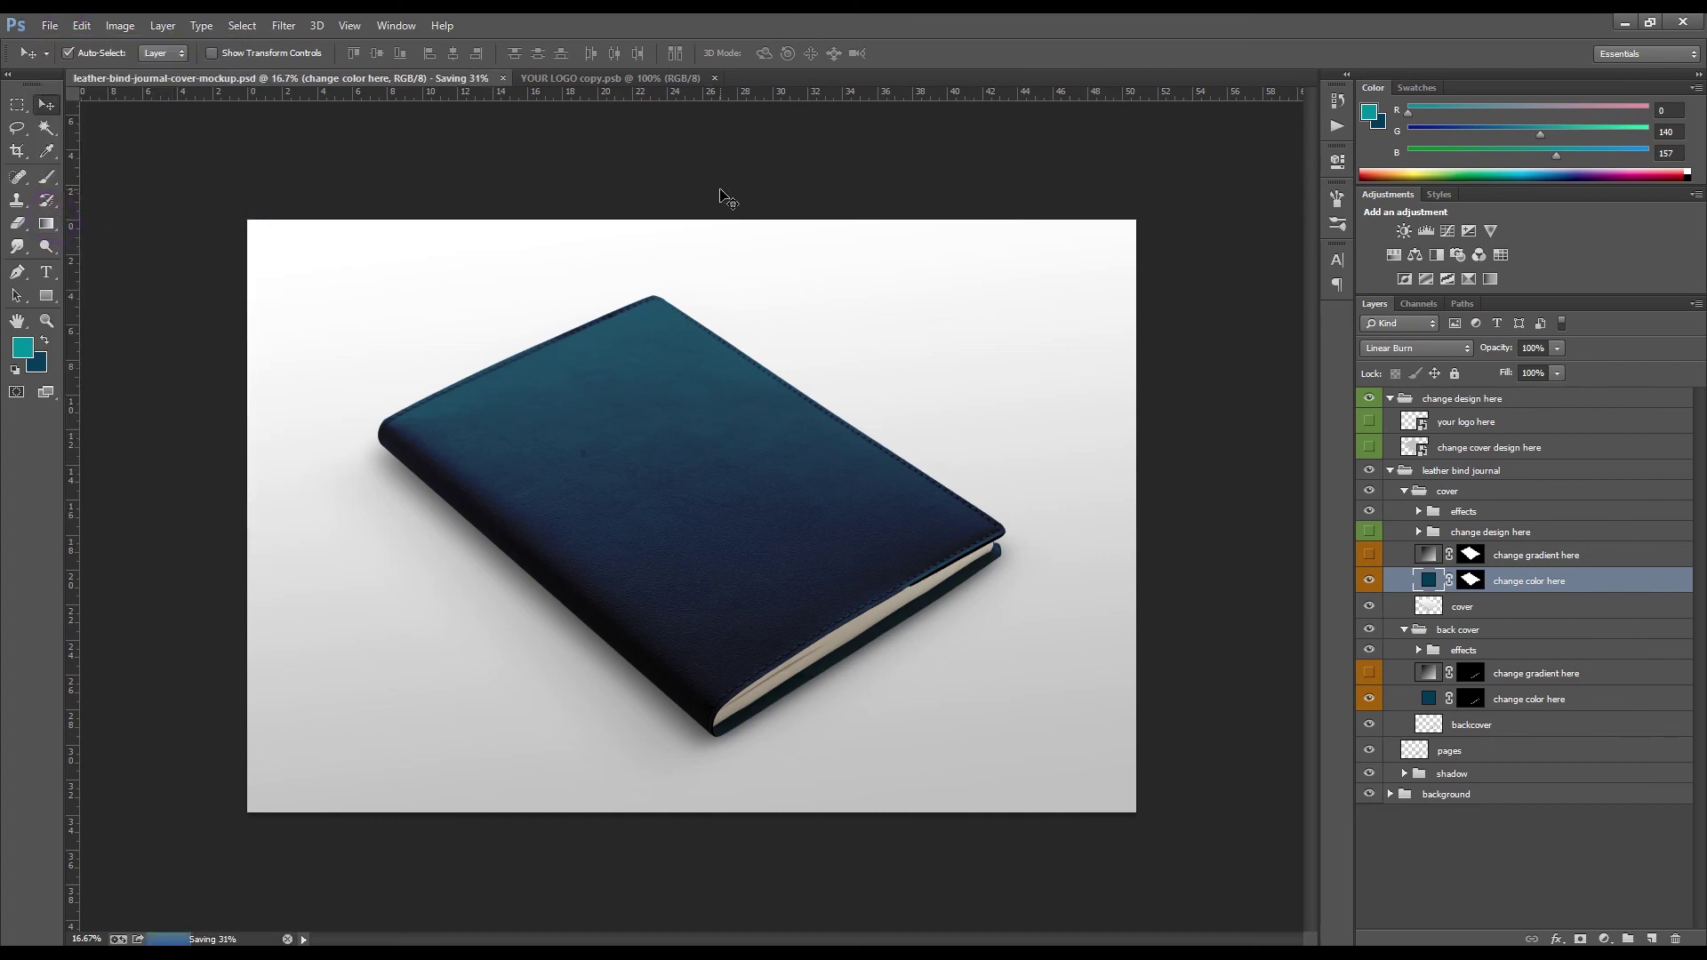
# Close the logo document, leaving only the journal mockup open
pyautogui.click(654, 79)
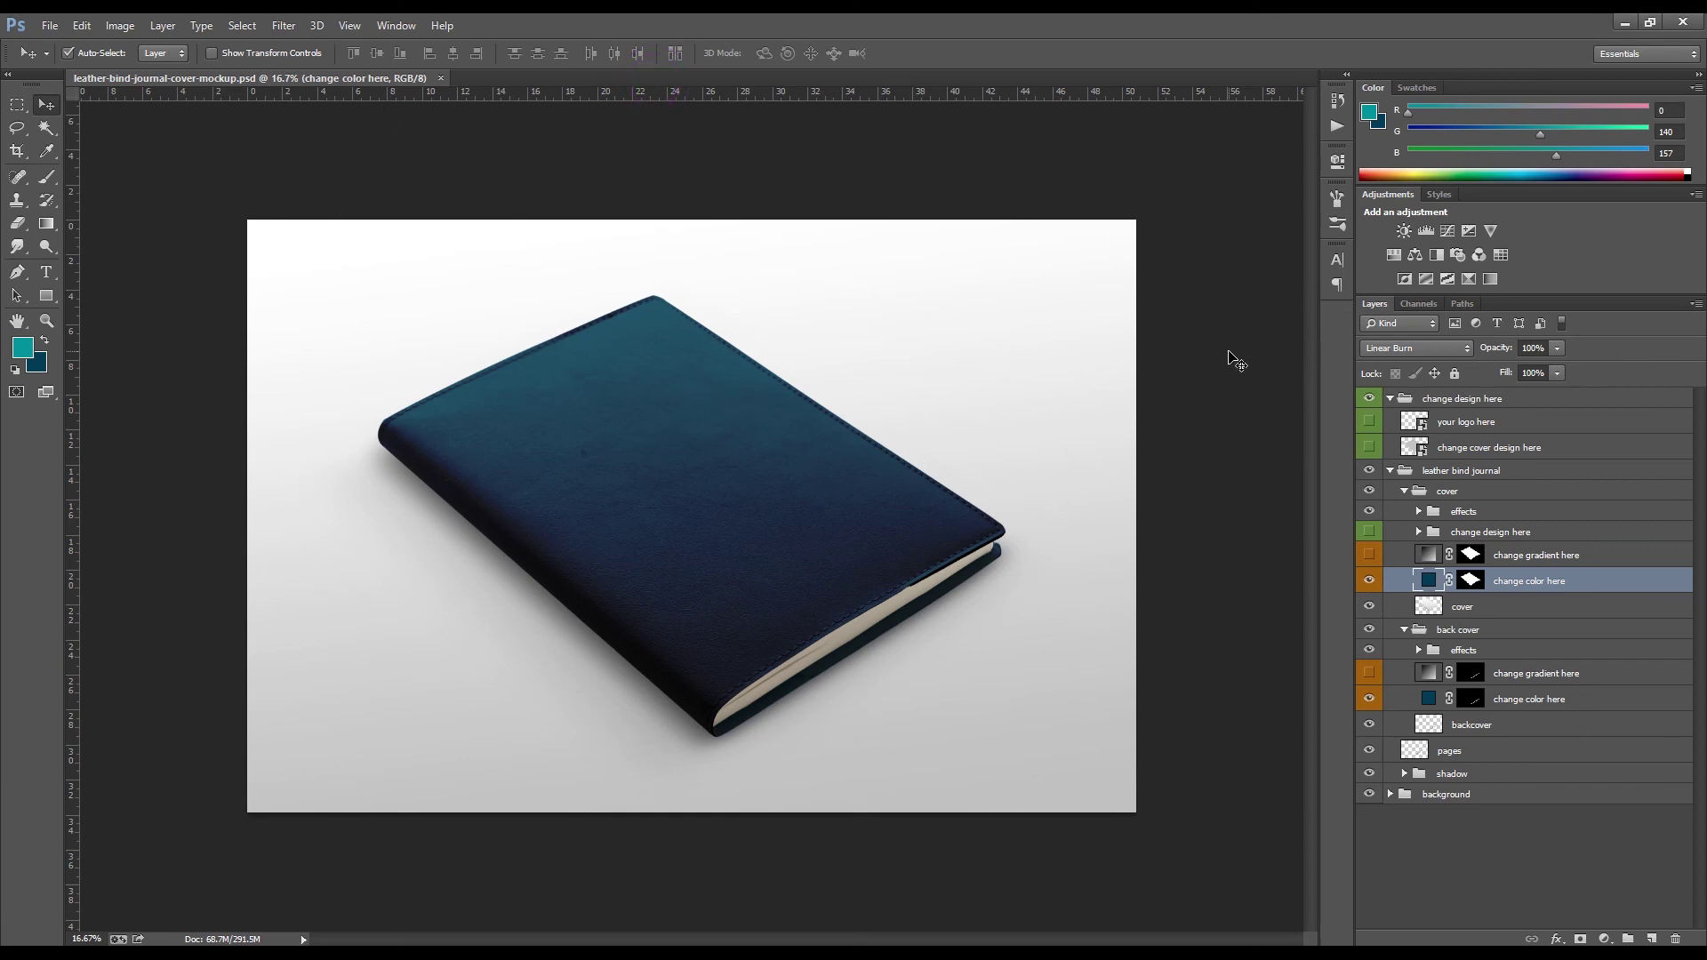
pyautogui.click(52, 25)
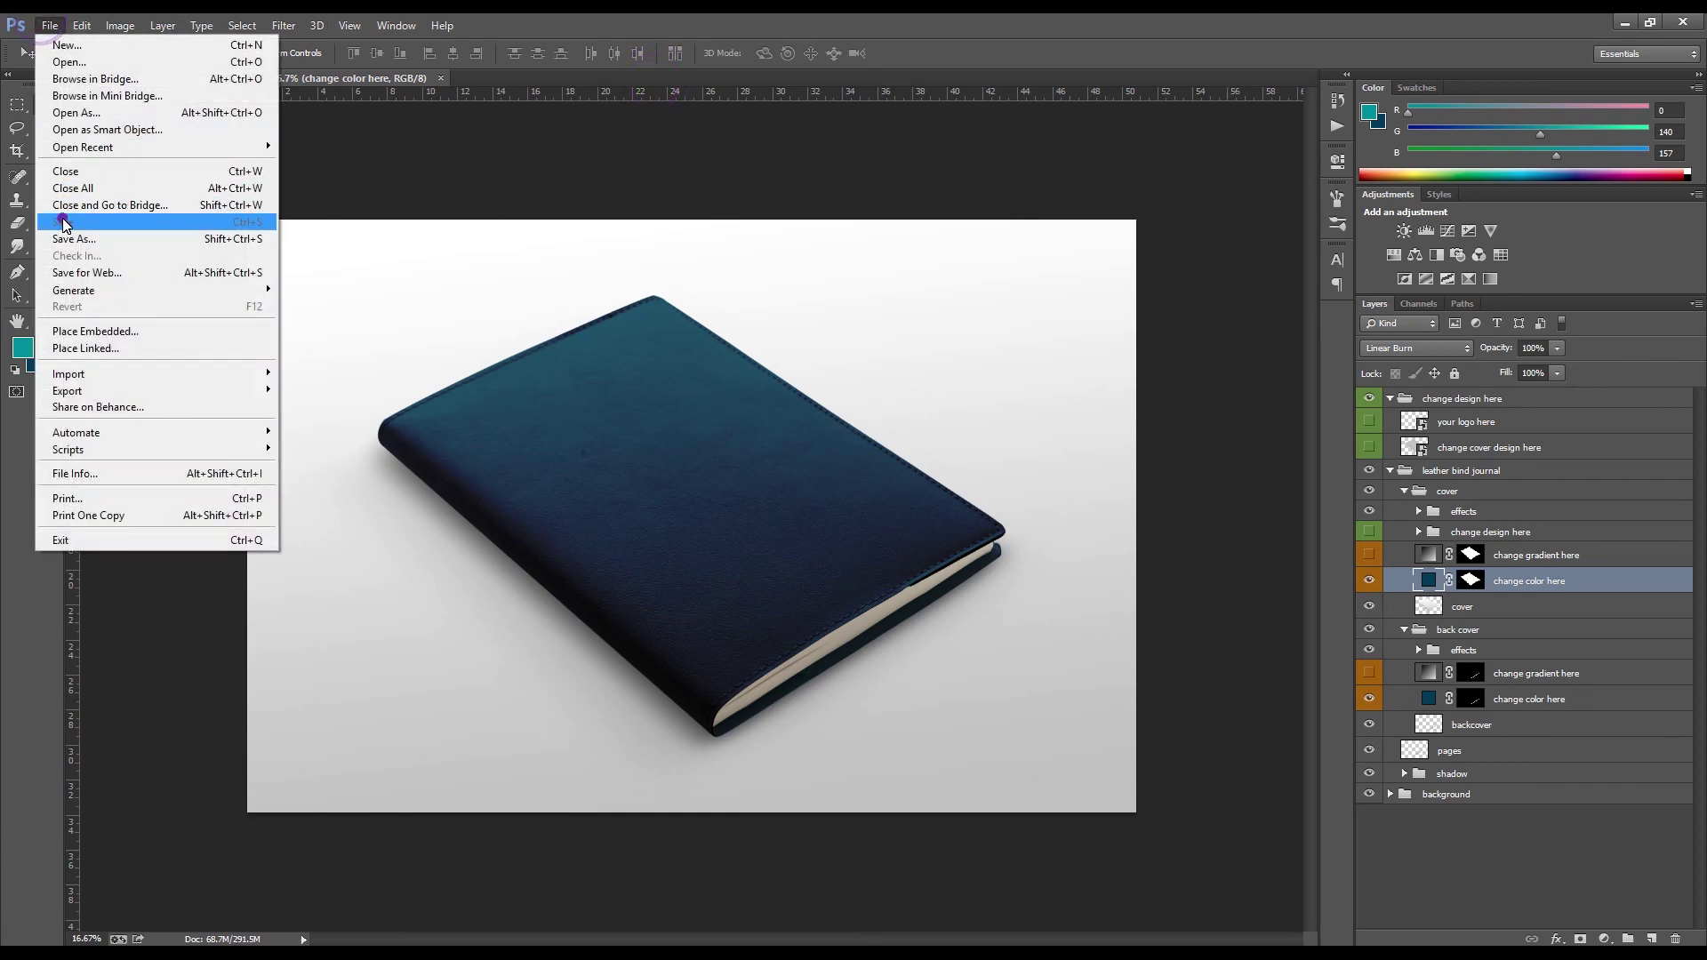
pyautogui.click(885, 22)
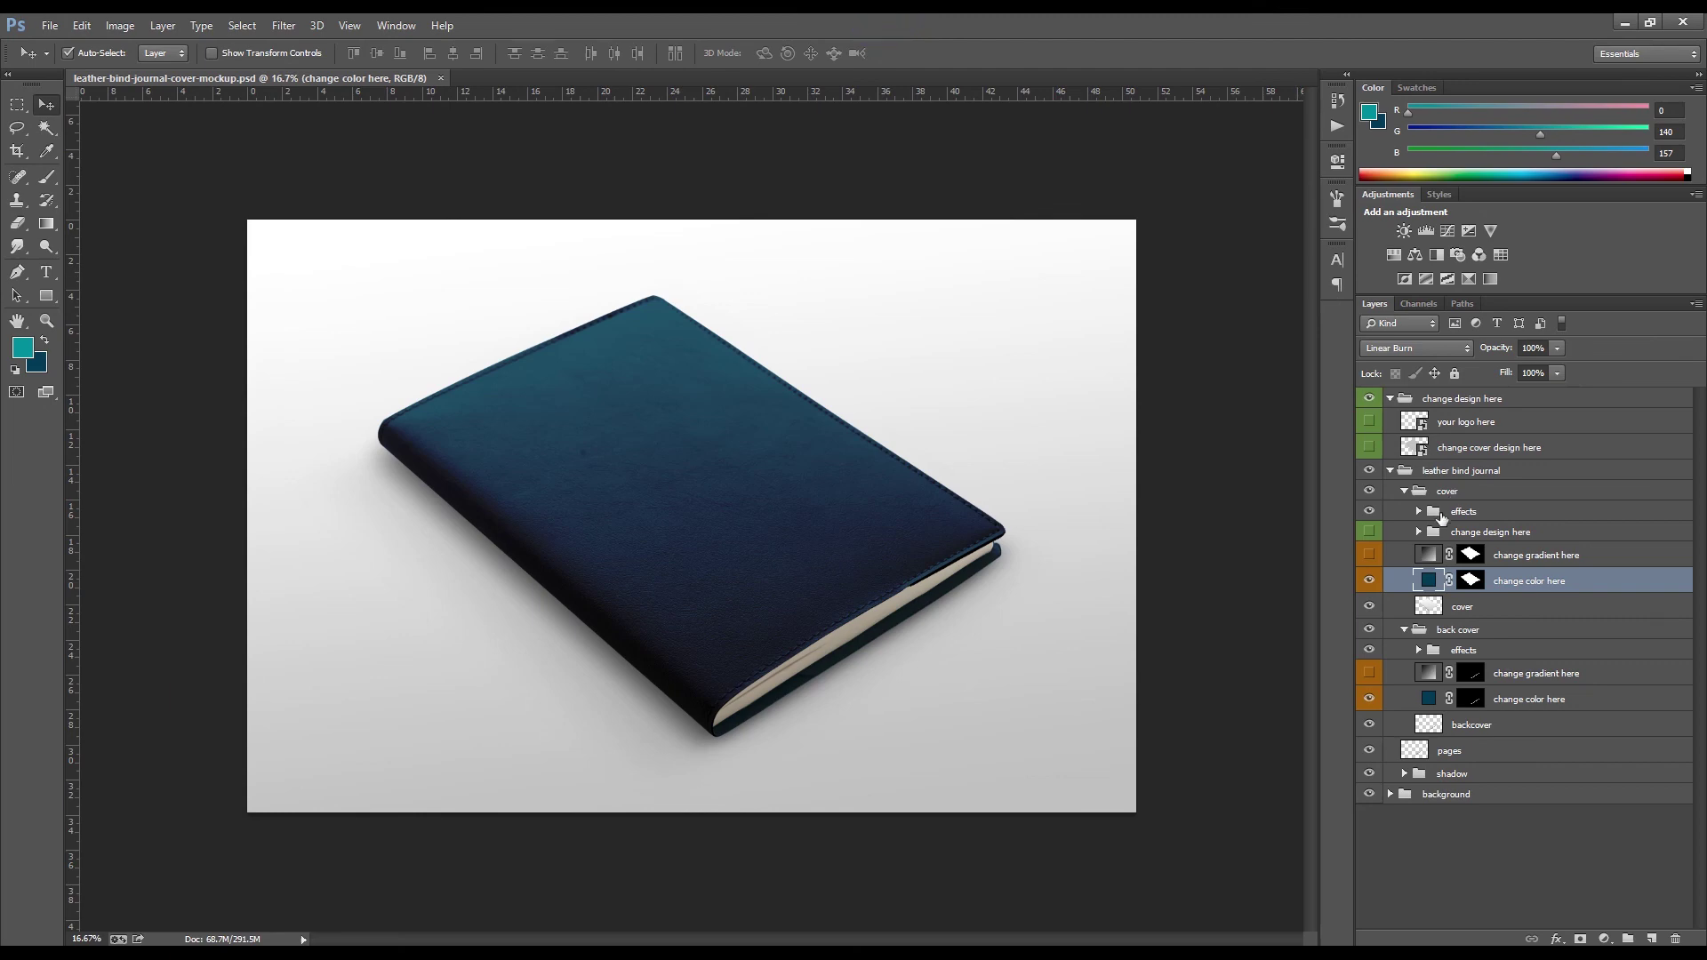
# Collapse the back cover, cover, leather bind journal and change design here groups, and save the mockup
pyautogui.click(1405, 629)
pyautogui.click(1405, 491)
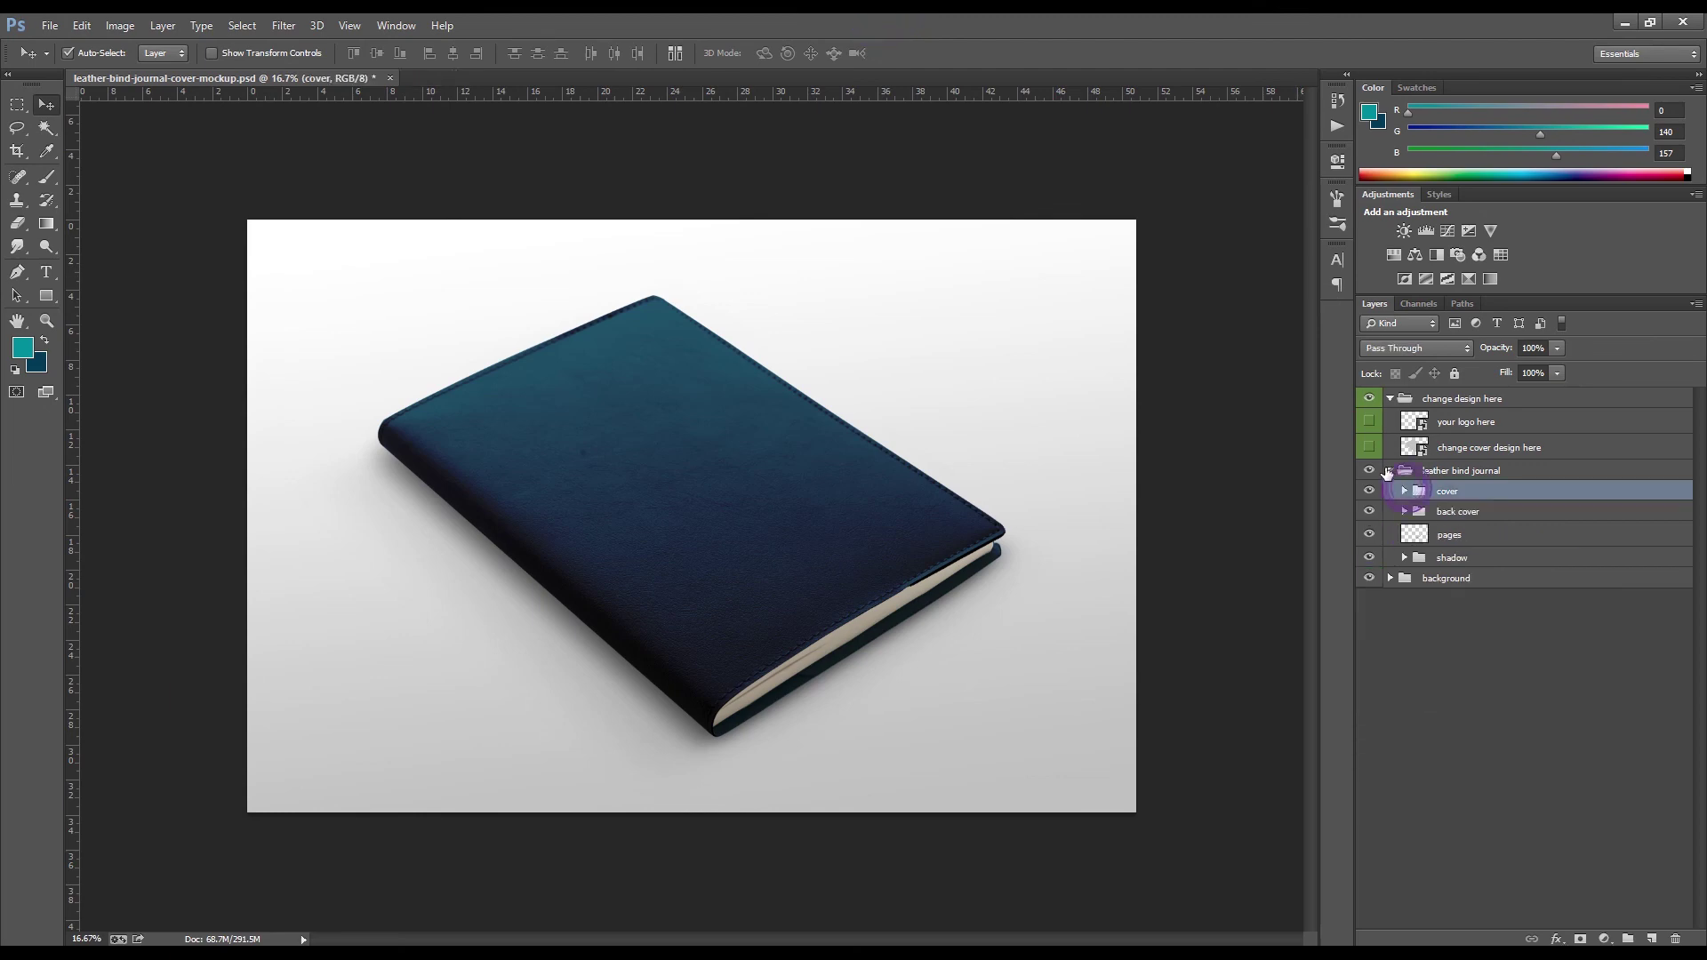
pyautogui.click(1390, 470)
pyautogui.click(1391, 399)
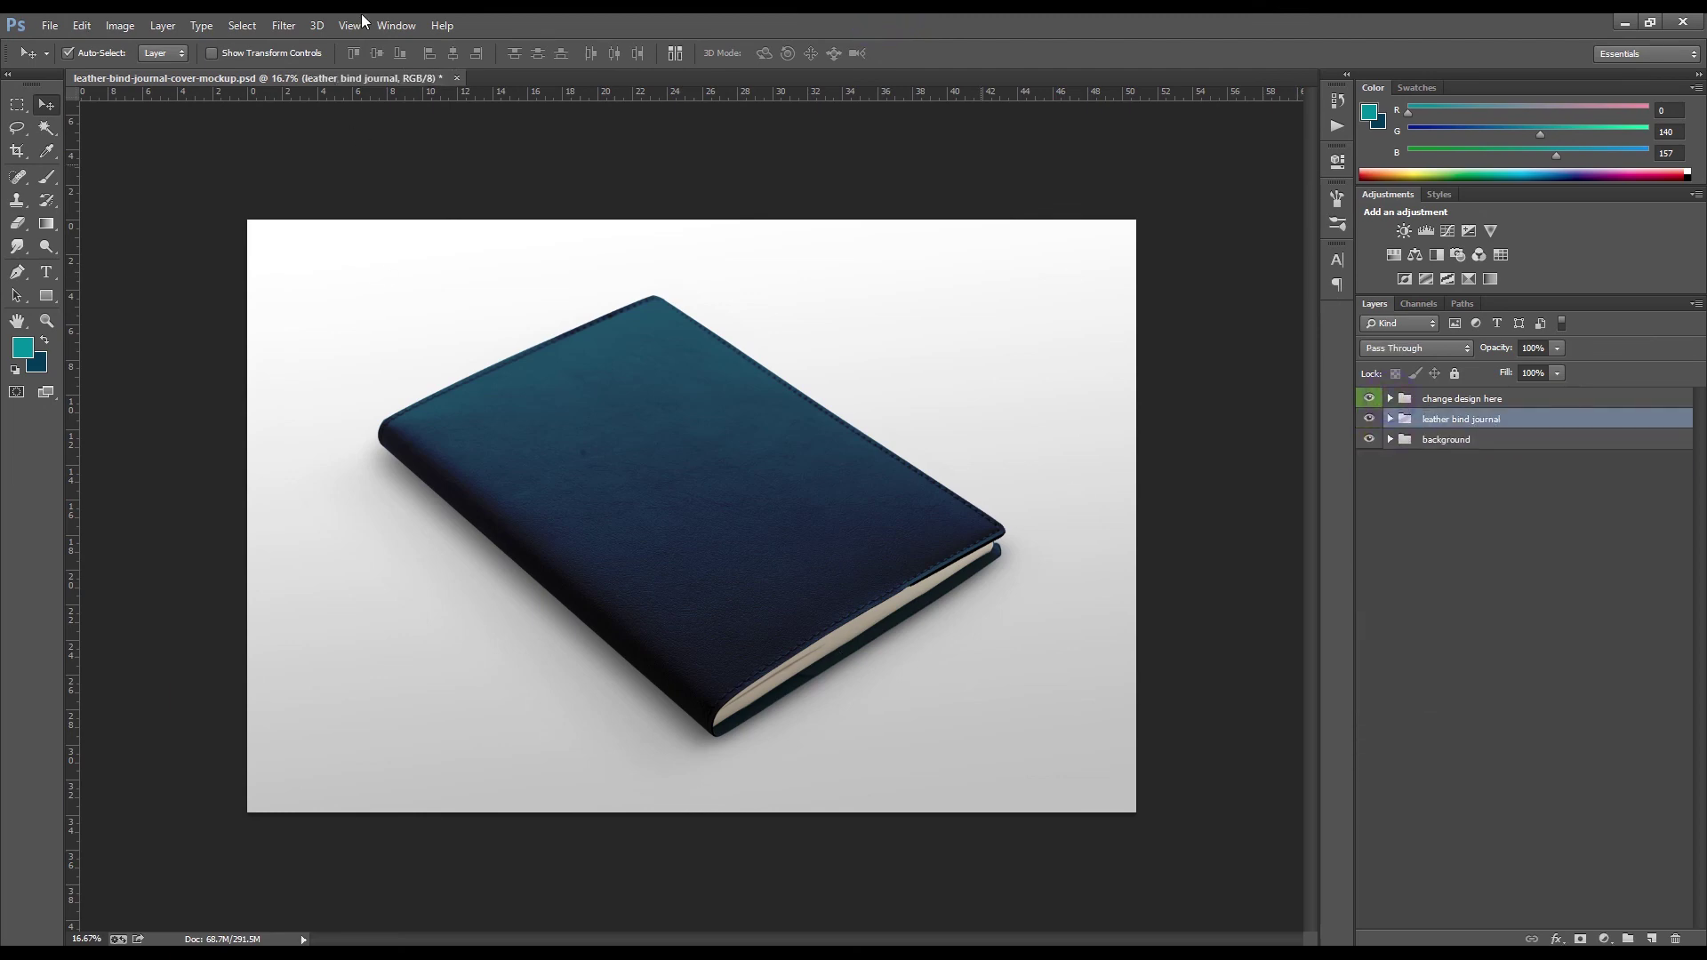
pyautogui.click(49, 25)
pyautogui.click(93, 221)
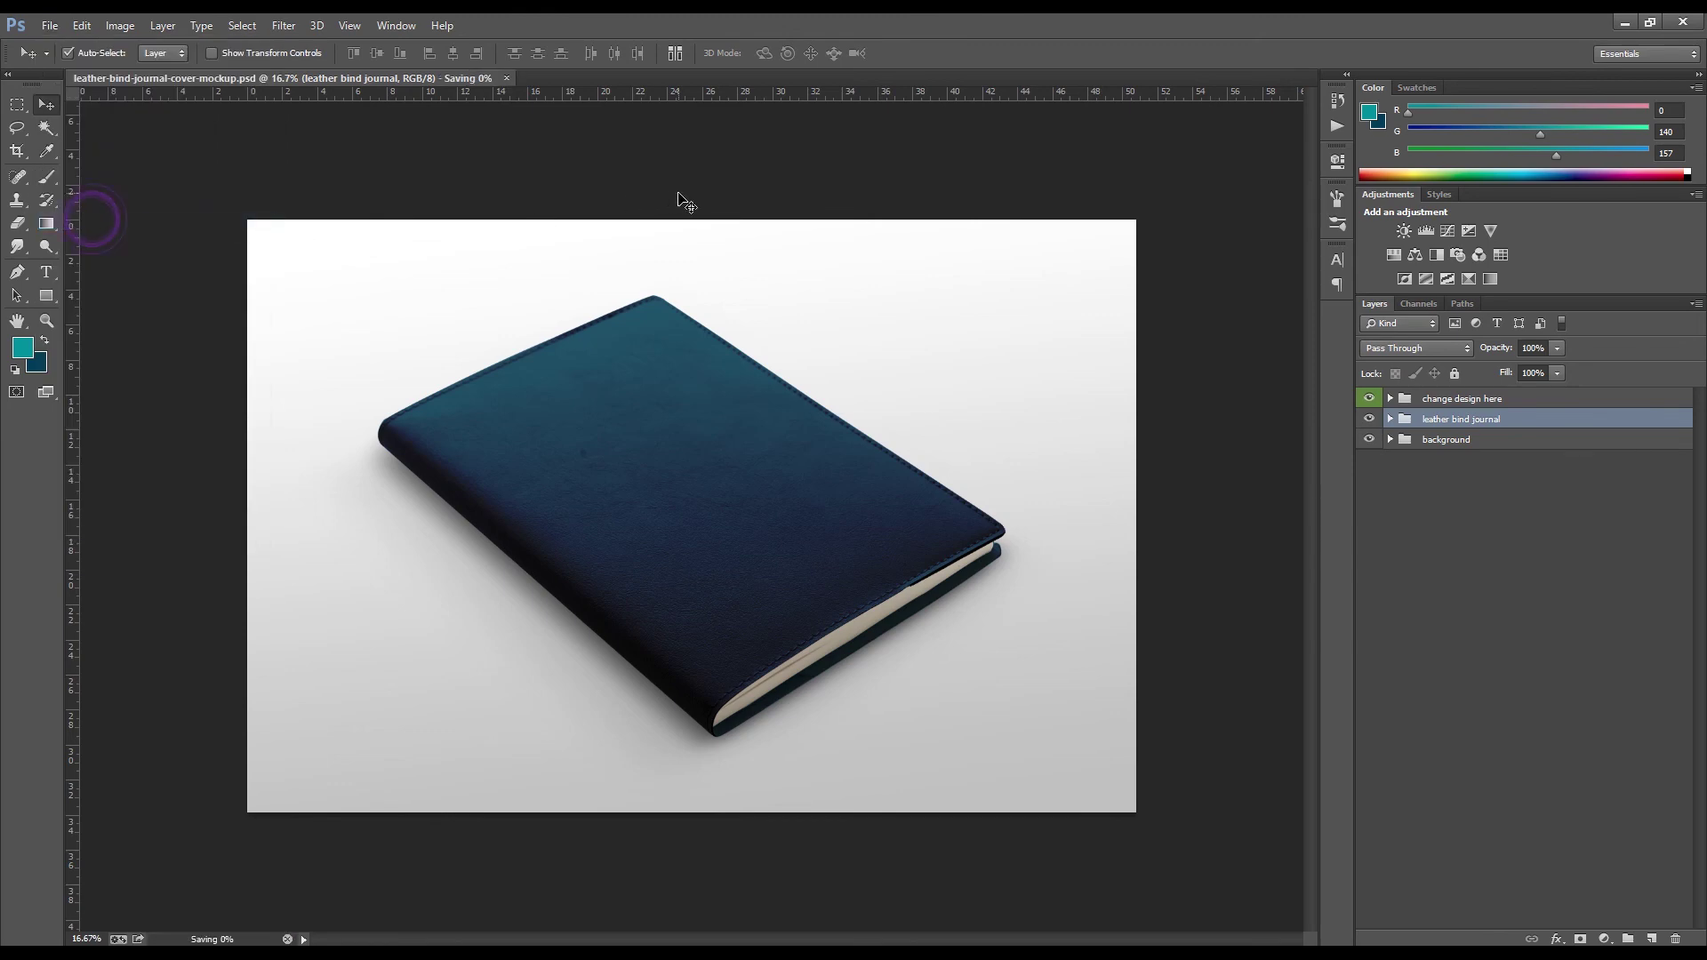